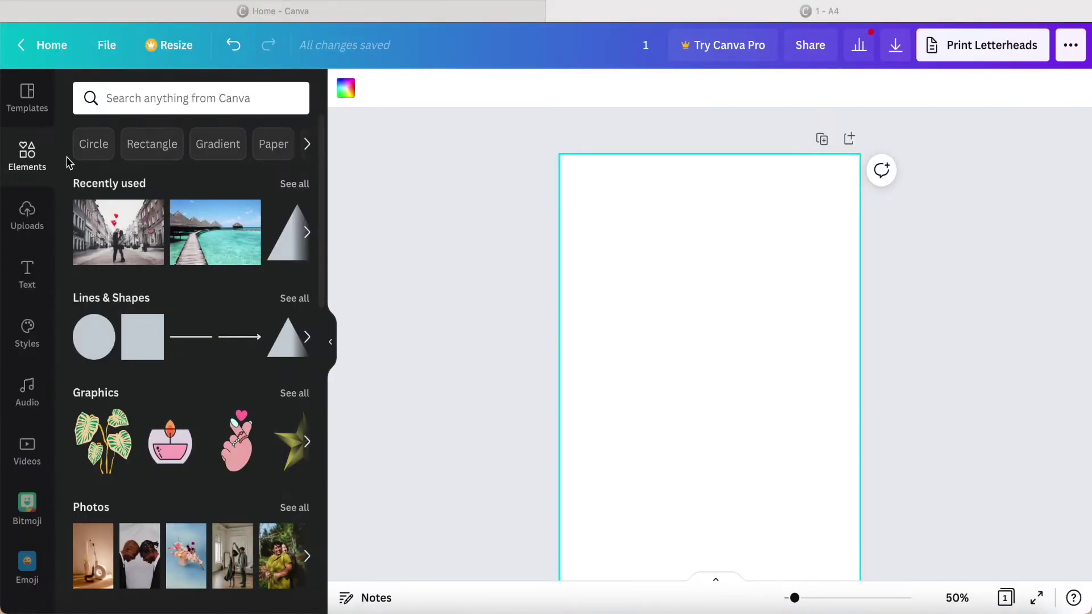
# Show the full collection of ready-made table designs in the elements library.
pyautogui.click(33, 154)
pyautogui.scroll(-2, 30, 164)
pyautogui.scroll(-2, 30, 164)
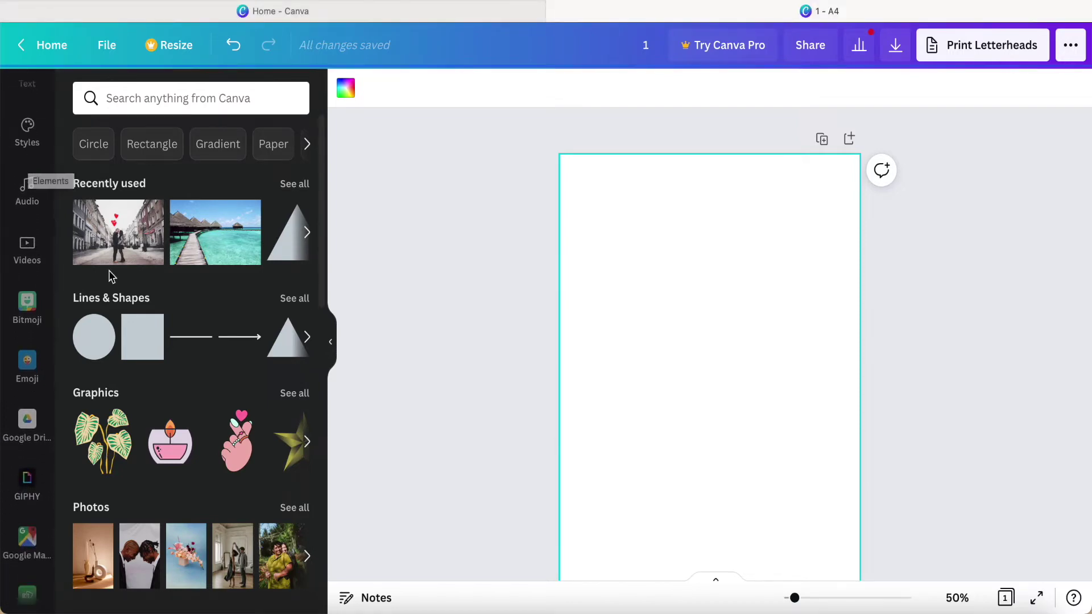
pyautogui.scroll(-3, 108, 273)
pyautogui.scroll(-10, 110, 275)
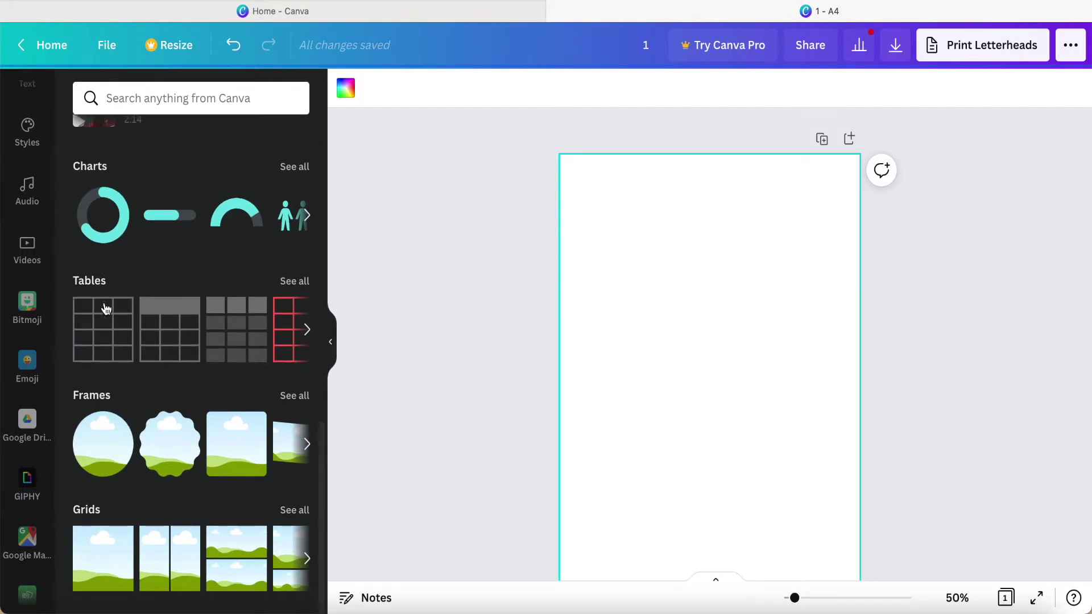
pyautogui.click(294, 283)
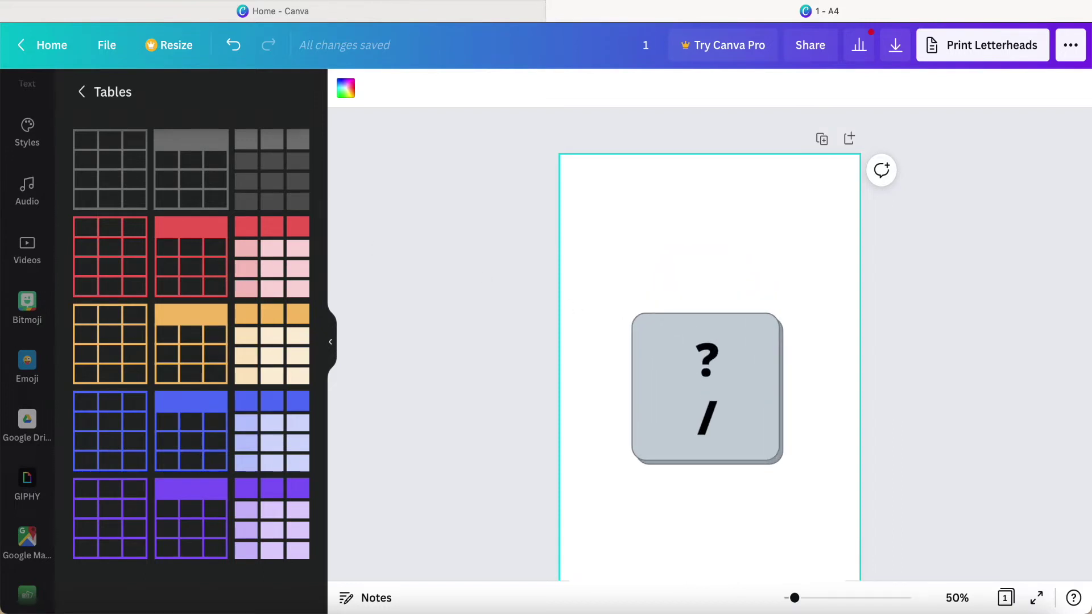
# Insert a table with three columns and two rows on the page using the quick-add Magic search.
pyautogui.press('/')
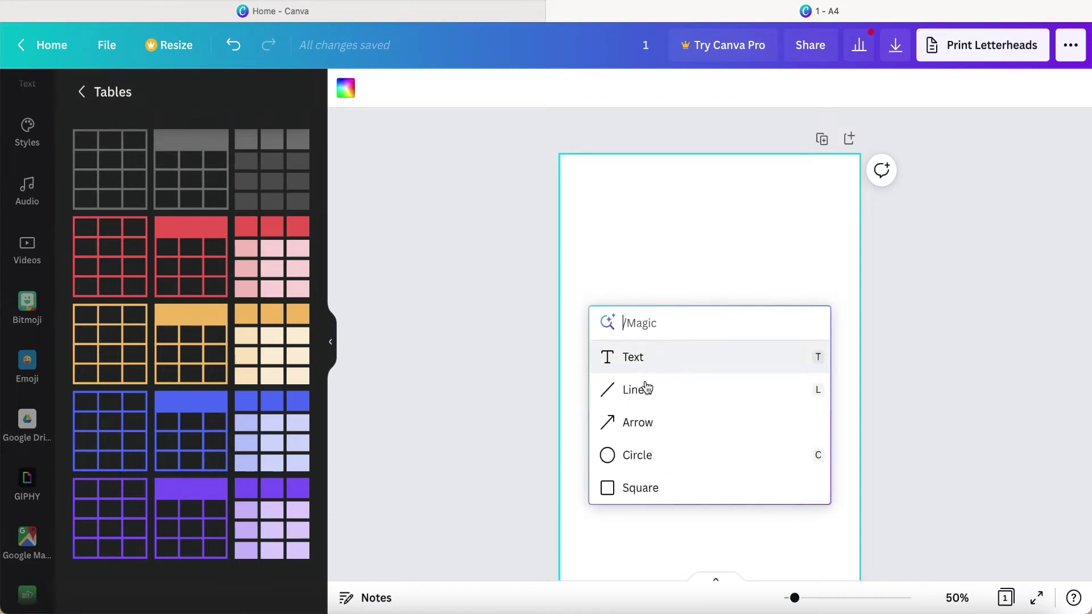
pyautogui.scroll(-1, 643, 411)
pyautogui.scroll(-2, 644, 409)
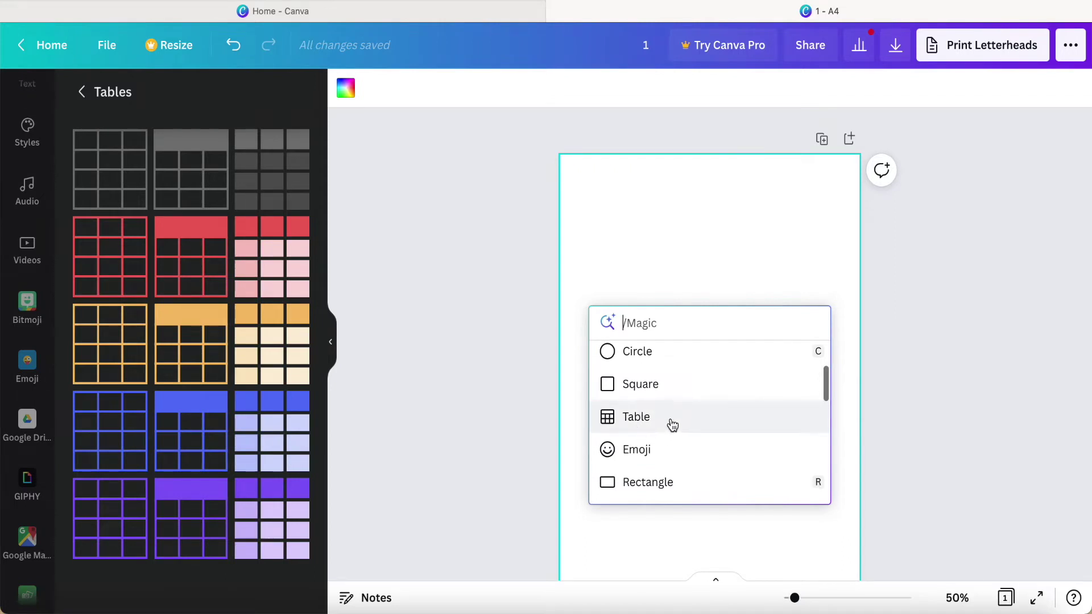
pyautogui.click(672, 424)
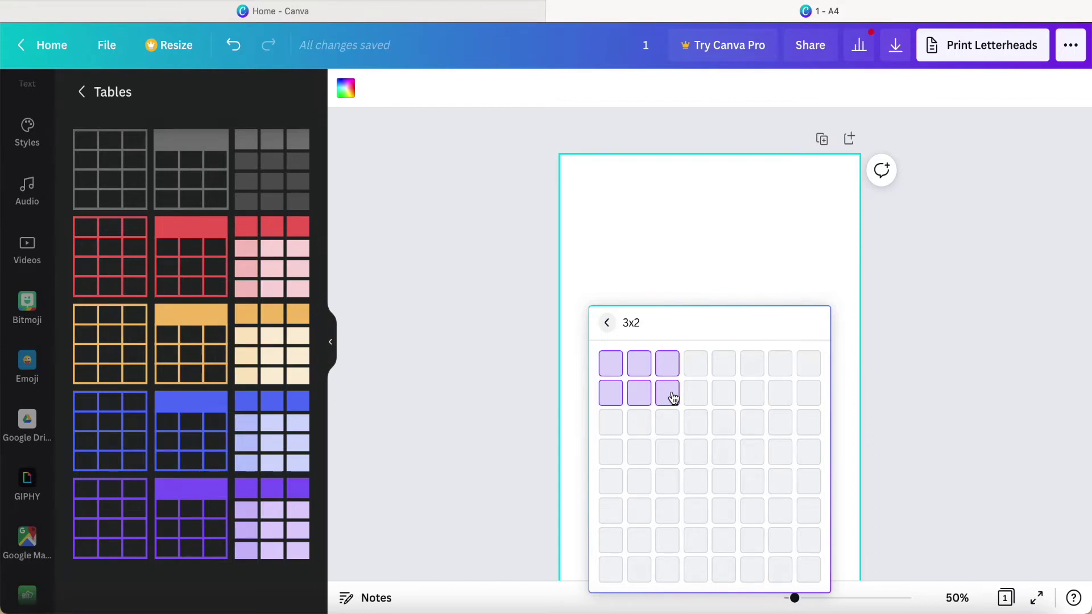
pyautogui.click(673, 397)
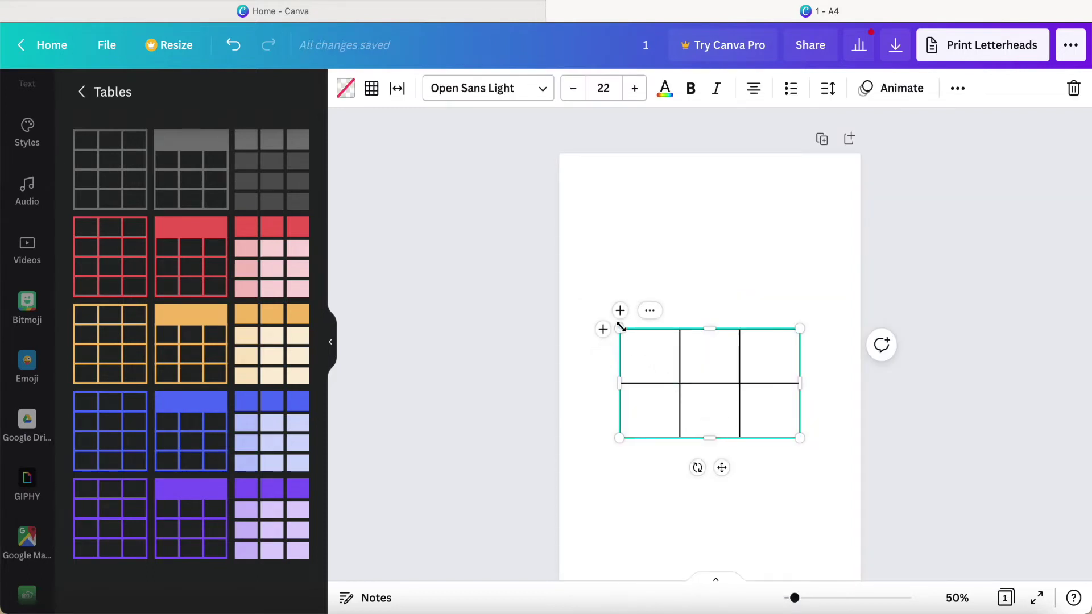
# Enlarge the table to nearly the page's width and move it down, leaving a margin above it.
pyautogui.moveTo(619, 327); pyautogui.dragTo(594, 189)
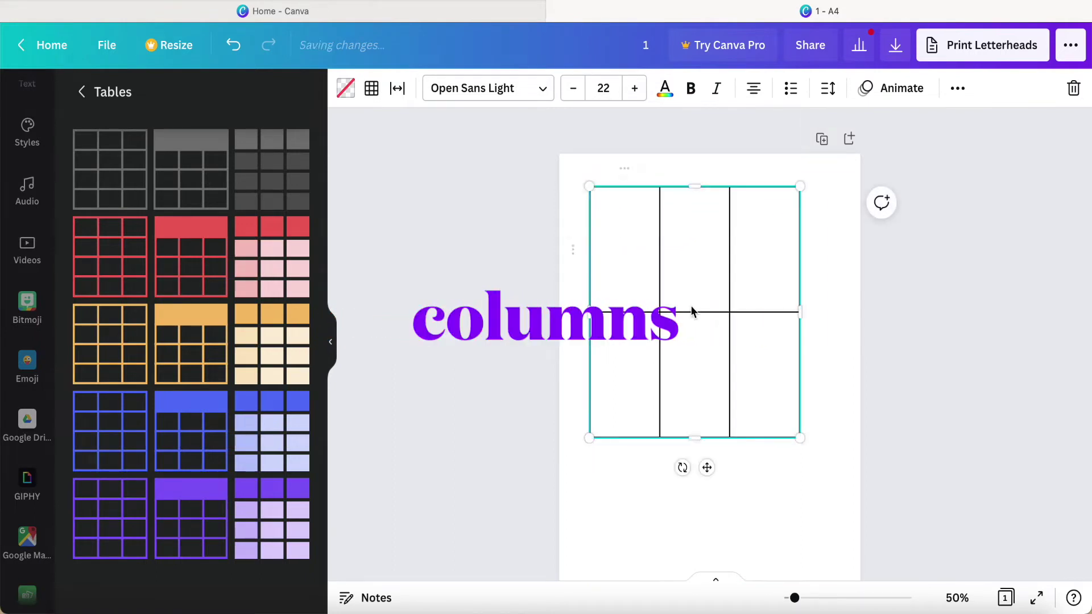
pyautogui.moveTo(799, 437); pyautogui.dragTo(831, 473)
pyautogui.moveTo(717, 373); pyautogui.dragTo(719, 427)
pyautogui.click(647, 212)
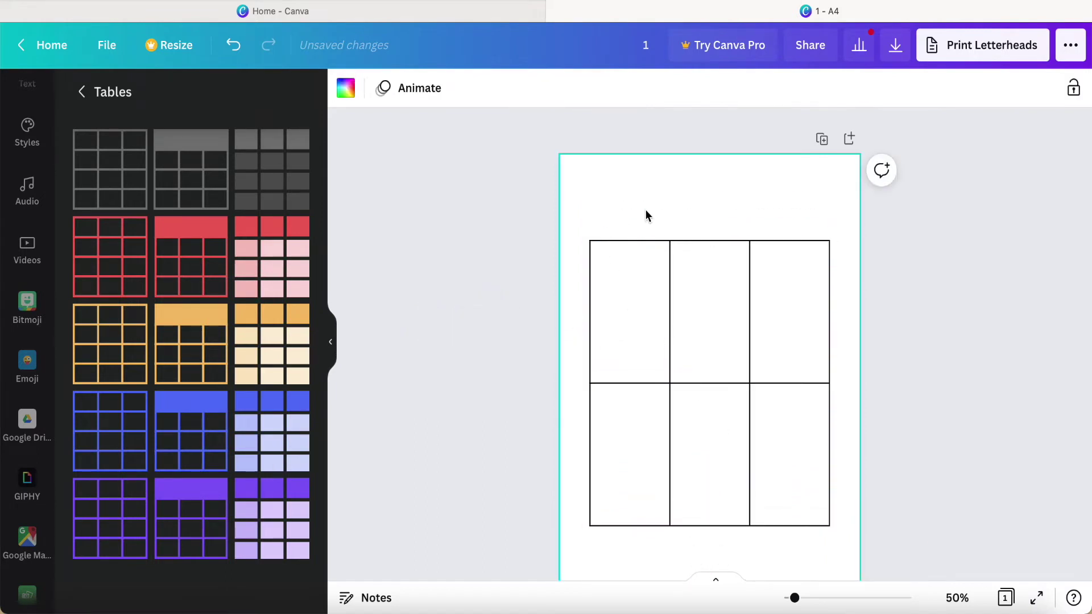
# Examine the column options available for the table's middle column.
pyautogui.click(688, 275)
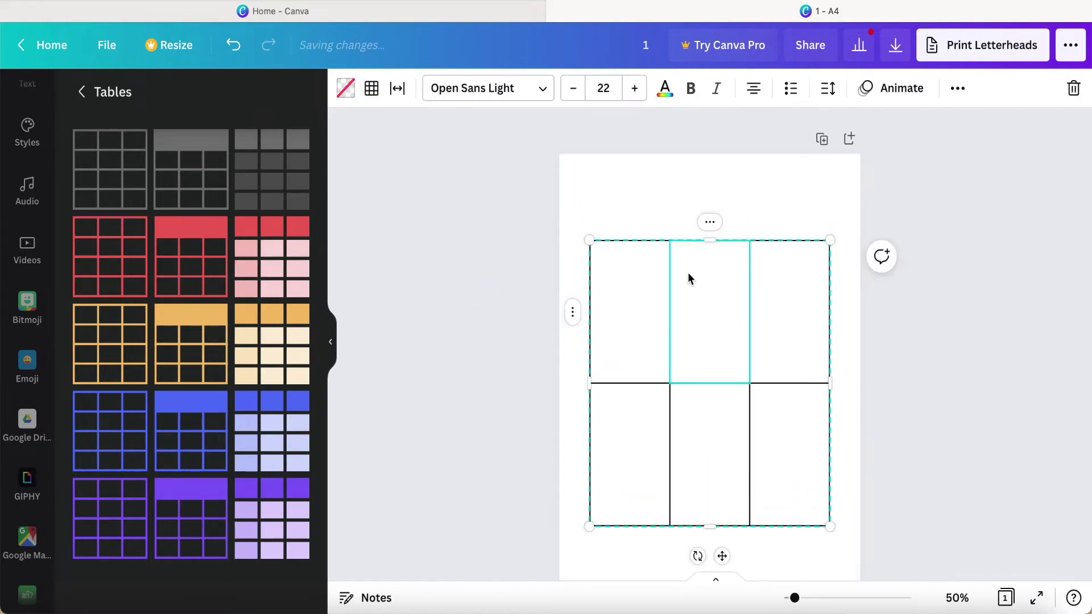
pyautogui.click(711, 223)
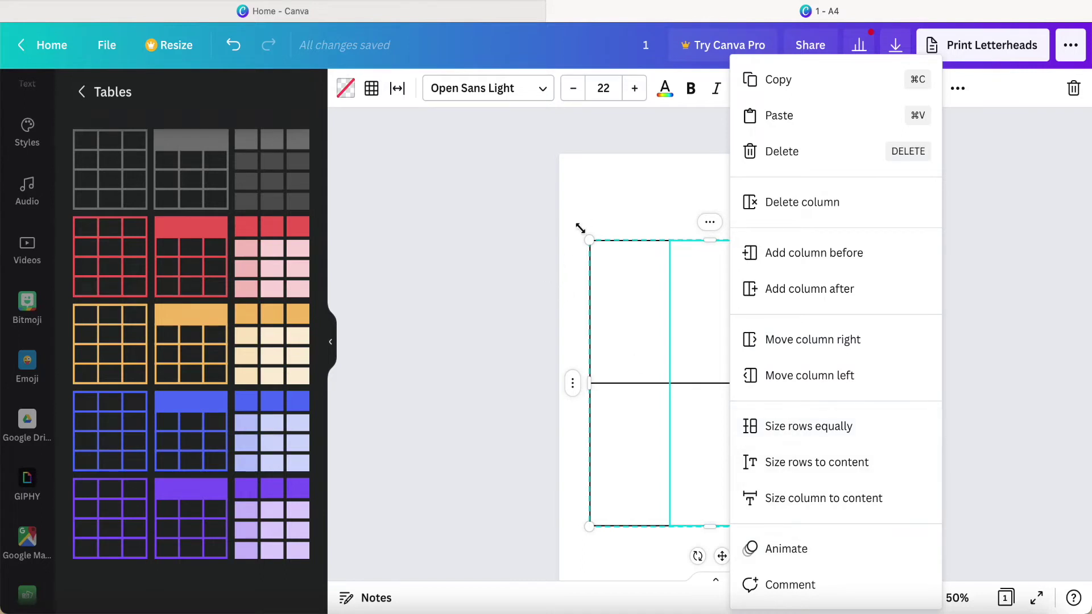
pyautogui.click(593, 200)
# Number the three cells of the table's first row 1, 2 and 3.
pyautogui.click(643, 311)
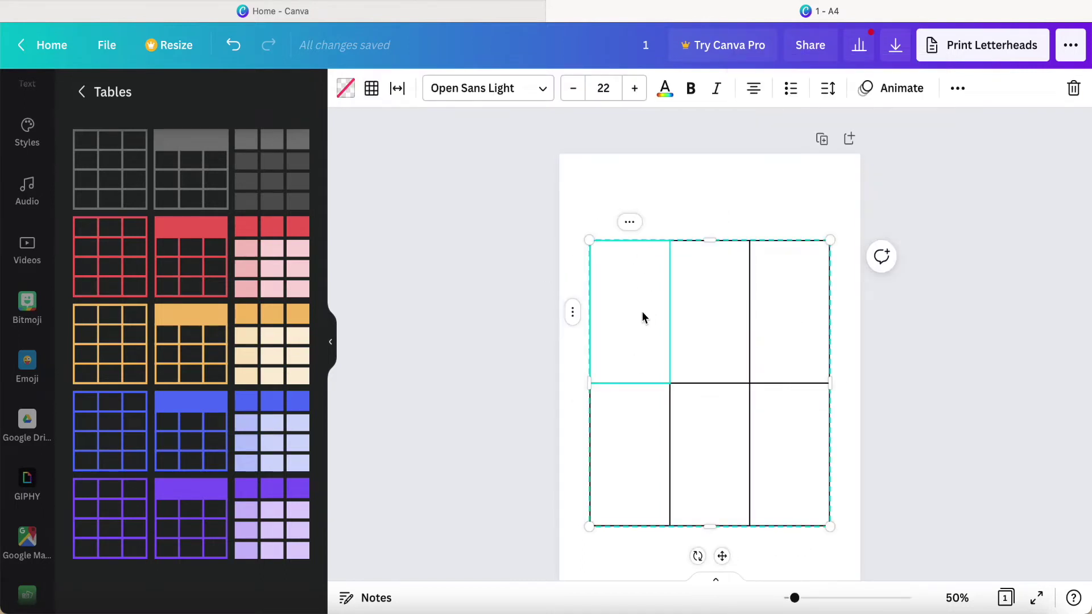
pyautogui.write('1')
pyautogui.click(723, 322)
pyautogui.write('2')
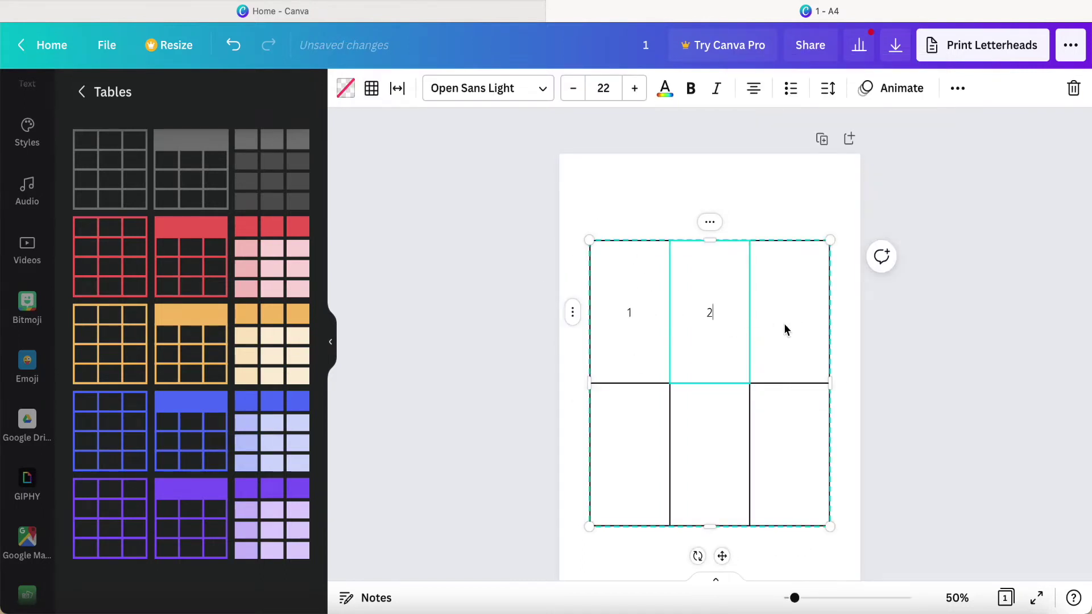
pyautogui.click(784, 325)
pyautogui.write('3')
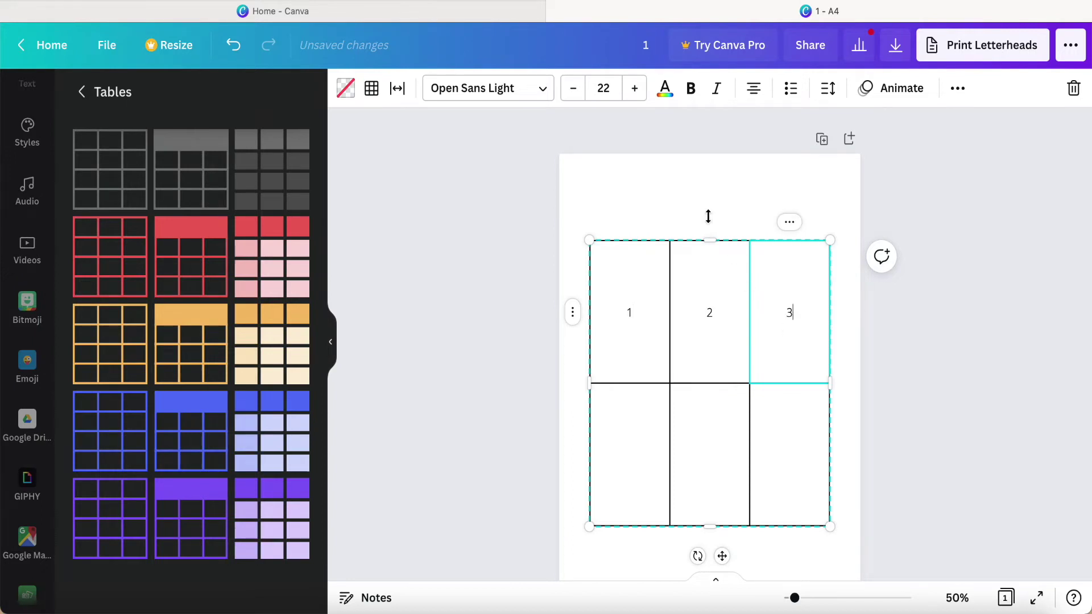
# Add an empty column before and another after the column containing 2.
pyautogui.click(711, 287)
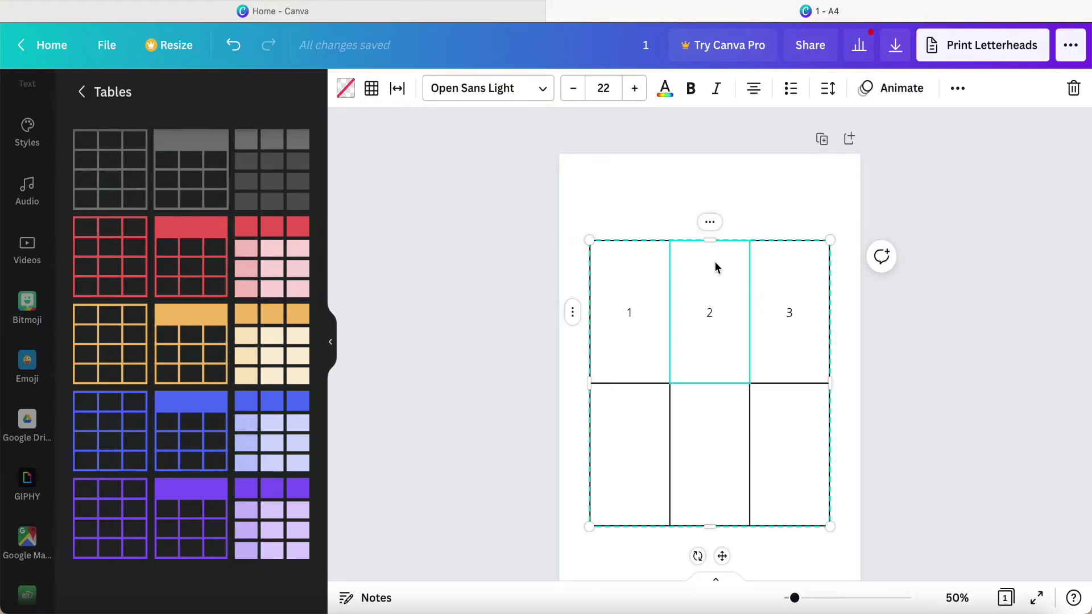
pyautogui.click(711, 223)
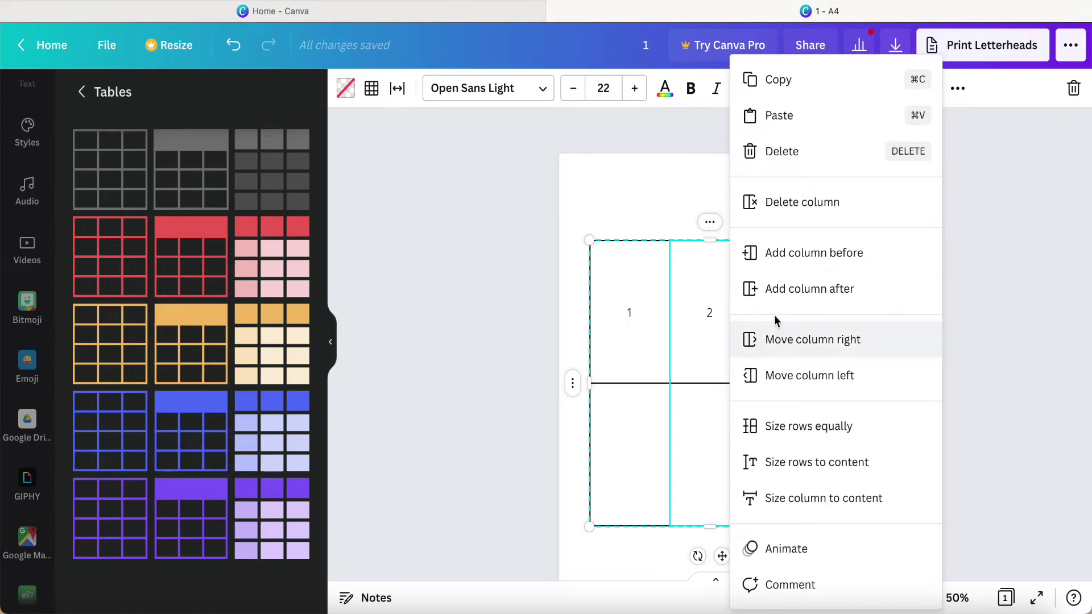
pyautogui.click(790, 254)
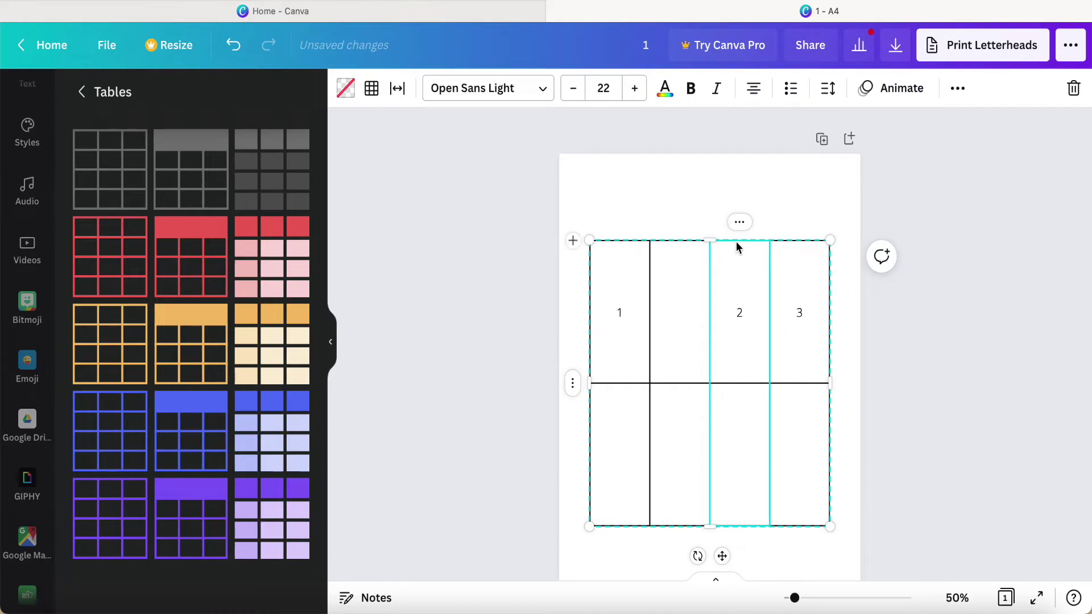
pyautogui.click(740, 226)
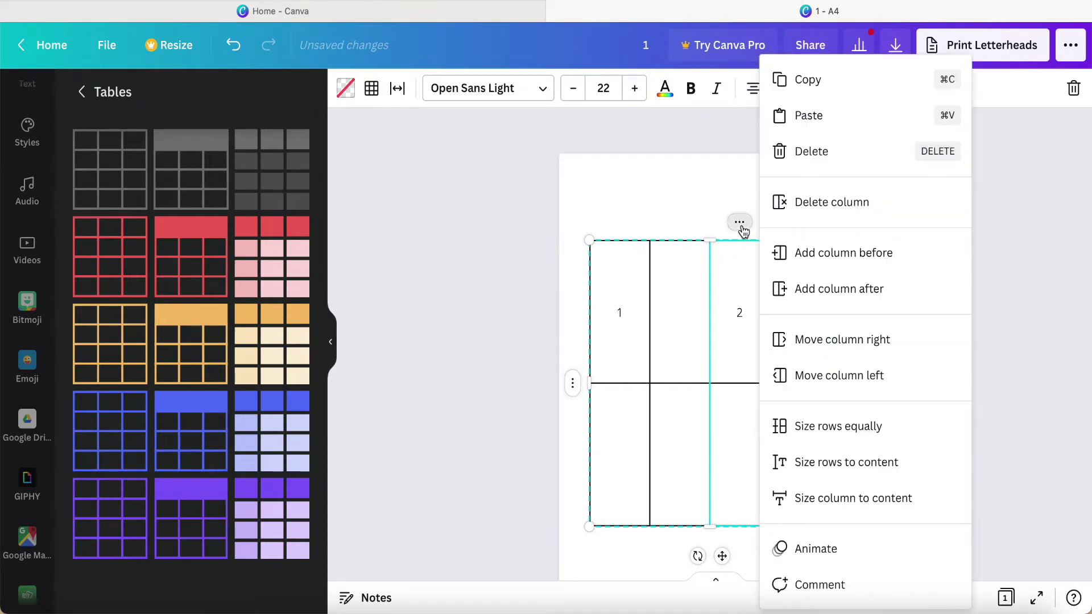
pyautogui.click(817, 296)
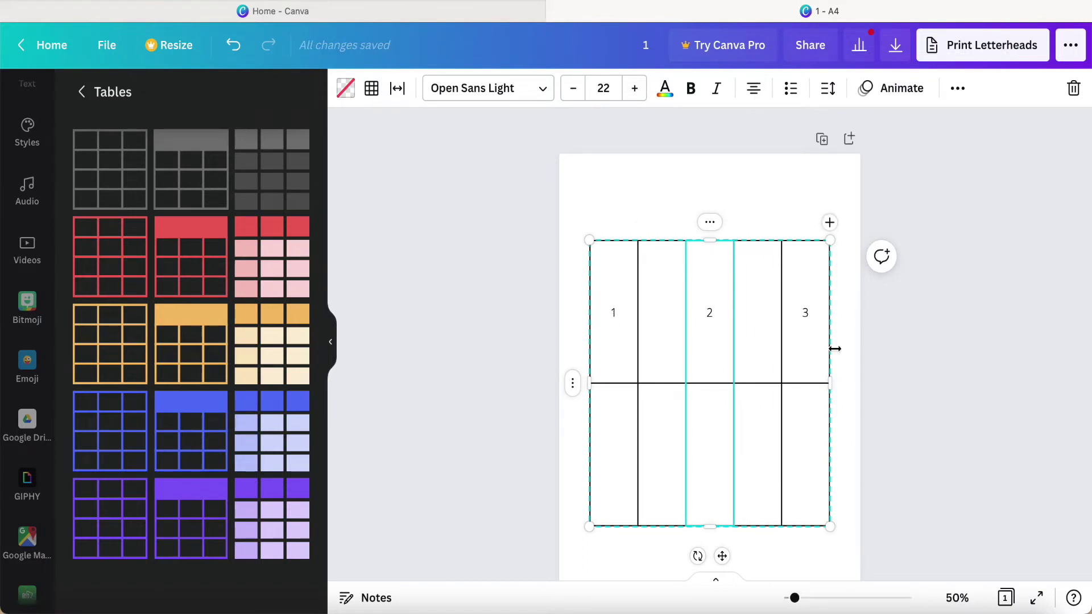
# Set the colour of all borders in the whole table to Bright red #ff1616.
pyautogui.click(723, 557)
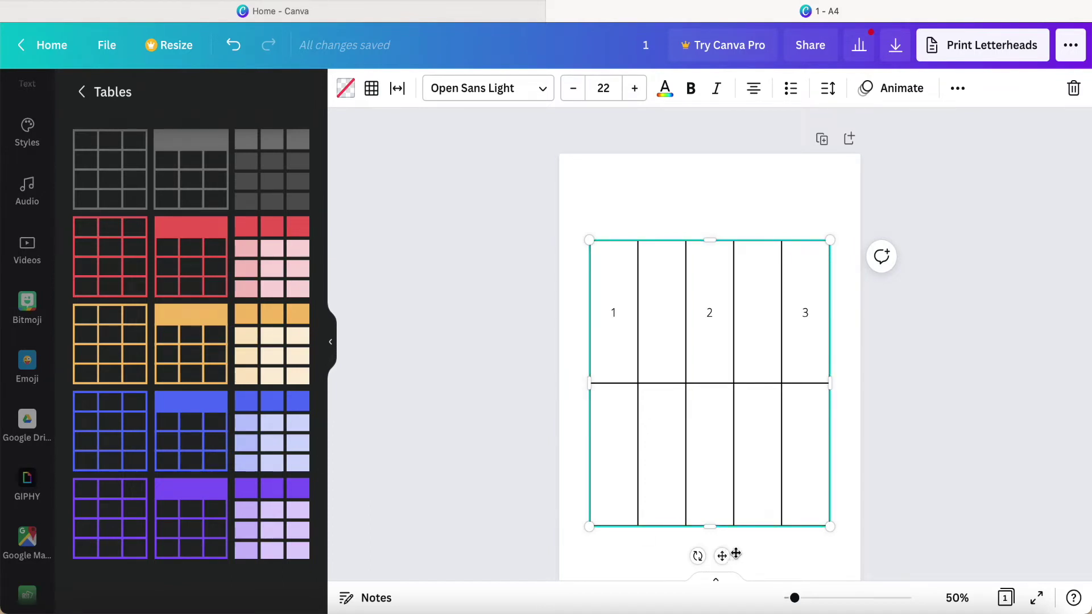
pyautogui.click(371, 89)
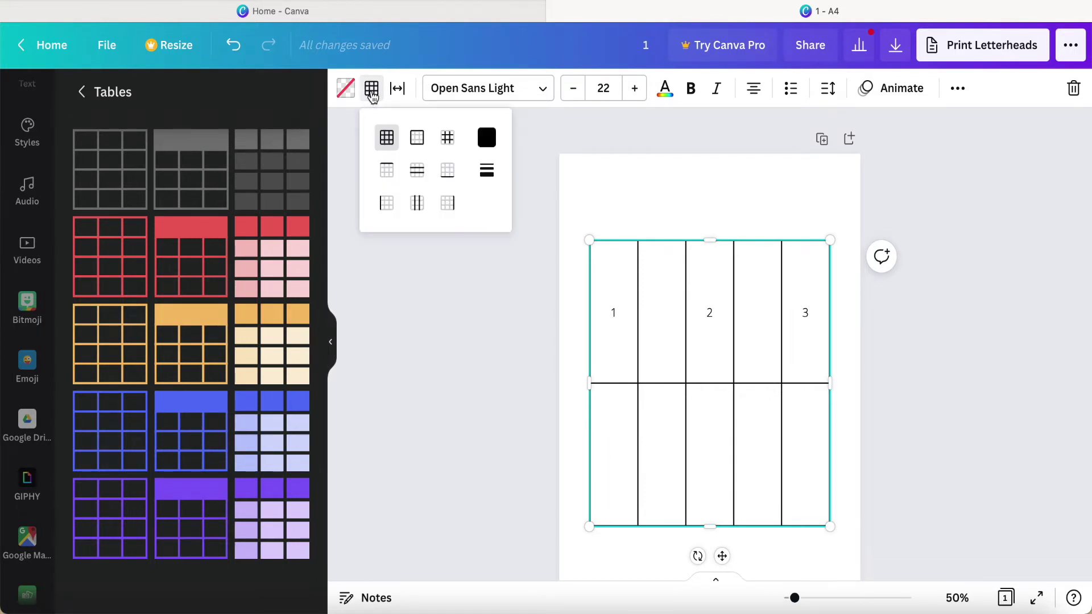
pyautogui.click(487, 139)
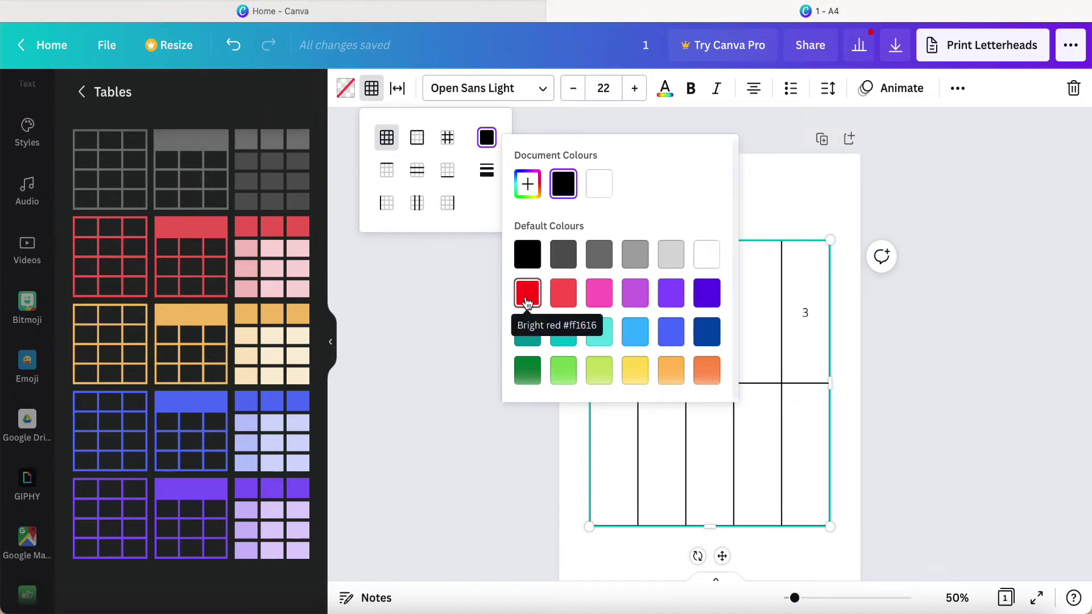
pyautogui.click(527, 302)
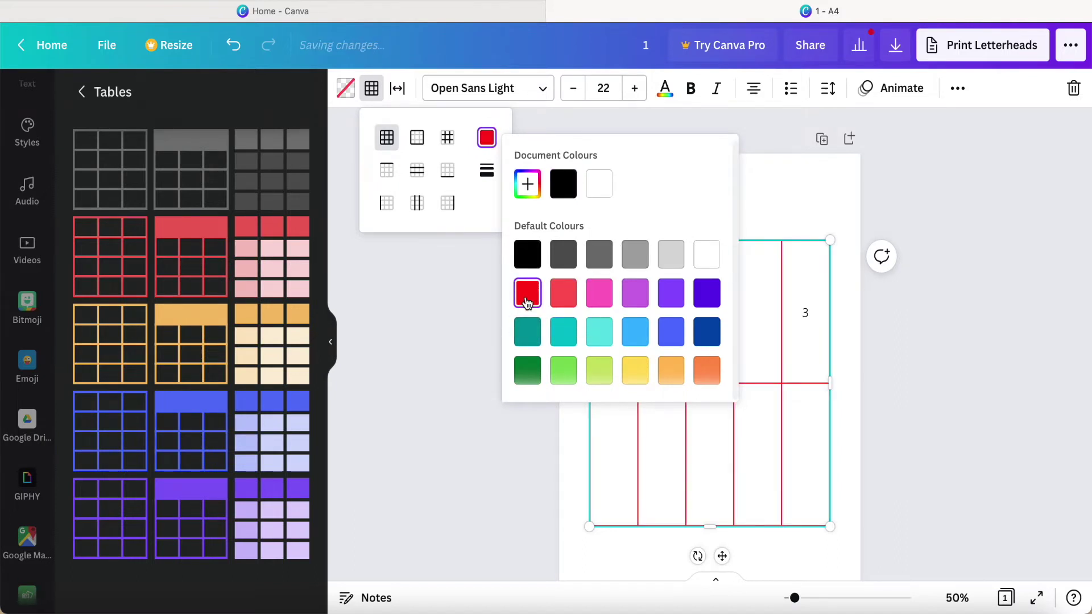
pyautogui.click(783, 194)
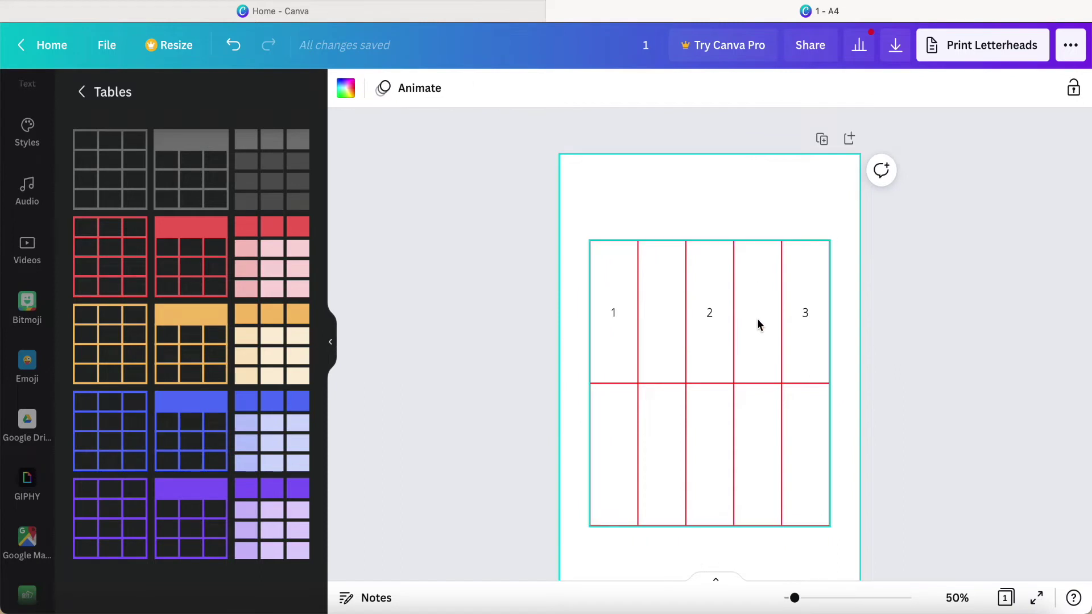
# Set the borders of the cell containing 2 to Grass green #7ed957.
pyautogui.click(705, 369)
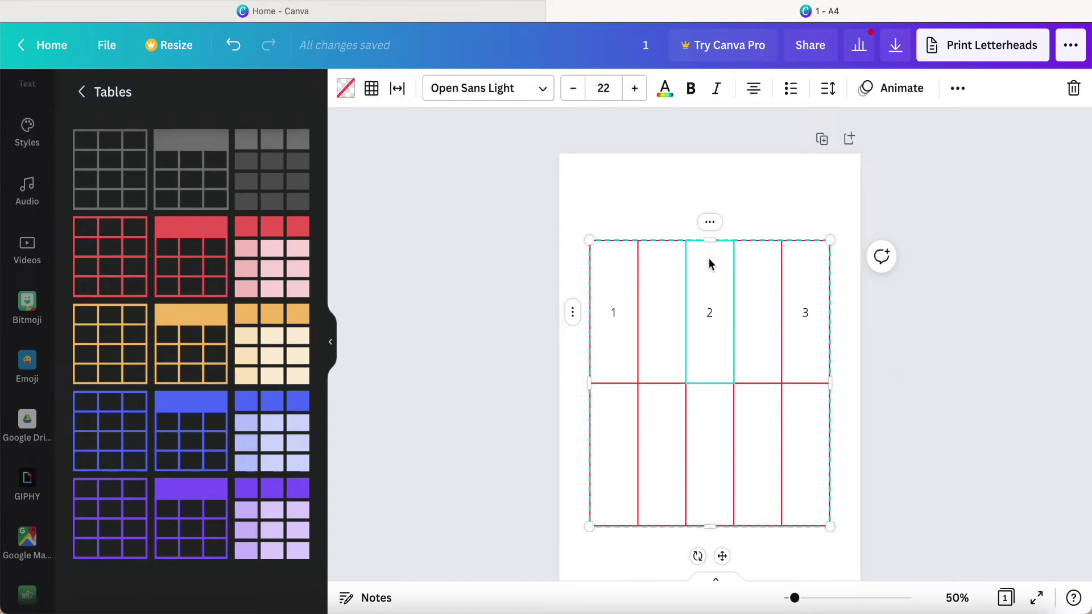
pyautogui.click(373, 95)
pyautogui.click(487, 139)
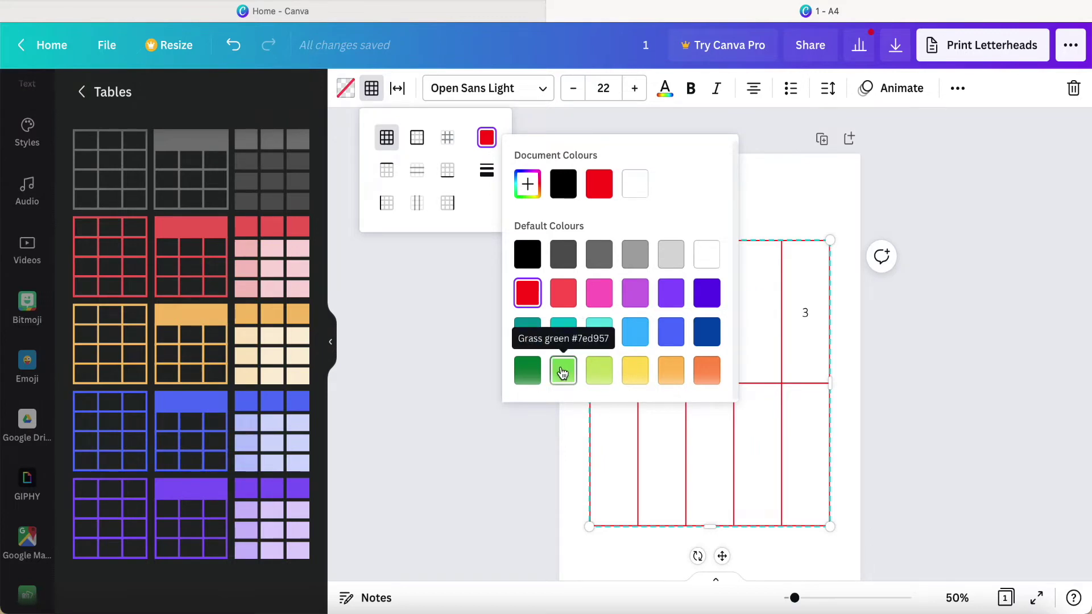
pyautogui.click(563, 373)
pyautogui.click(479, 405)
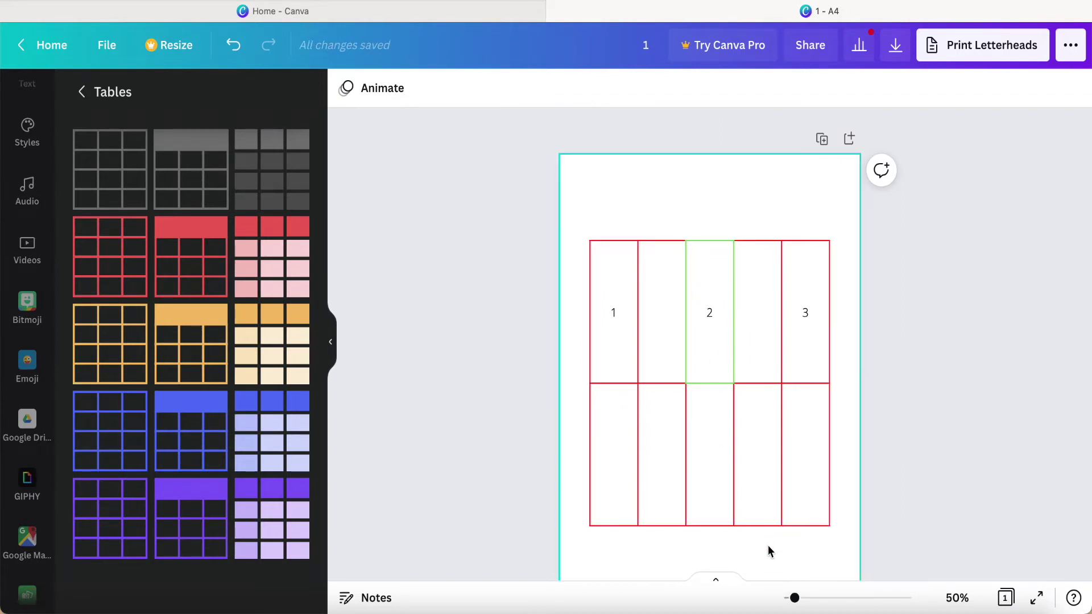
# Set the border weight of the whole table to 8.
pyautogui.click(773, 515)
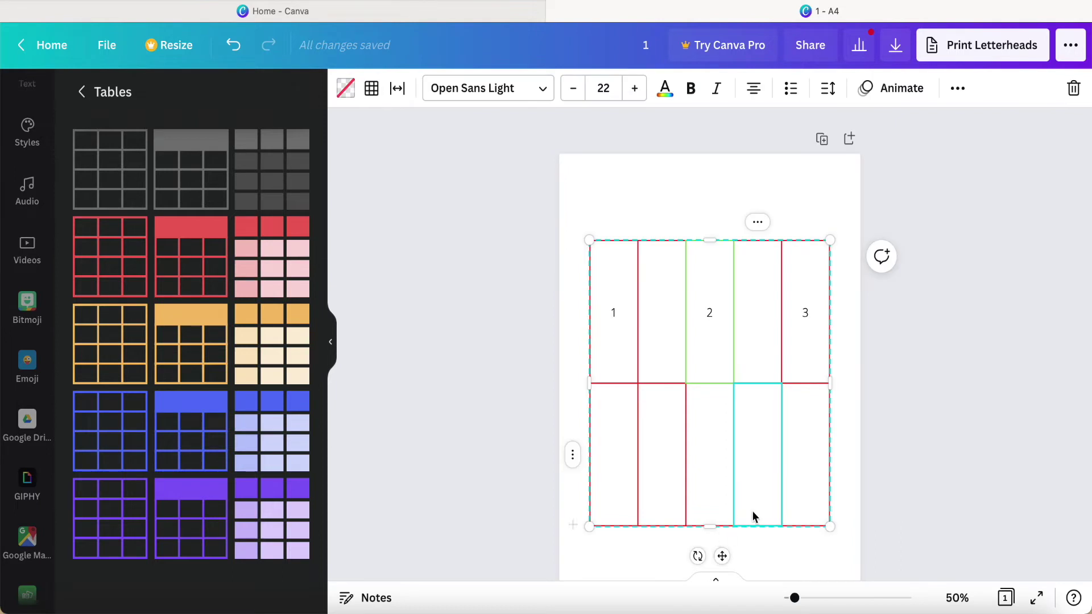
pyautogui.click(831, 528)
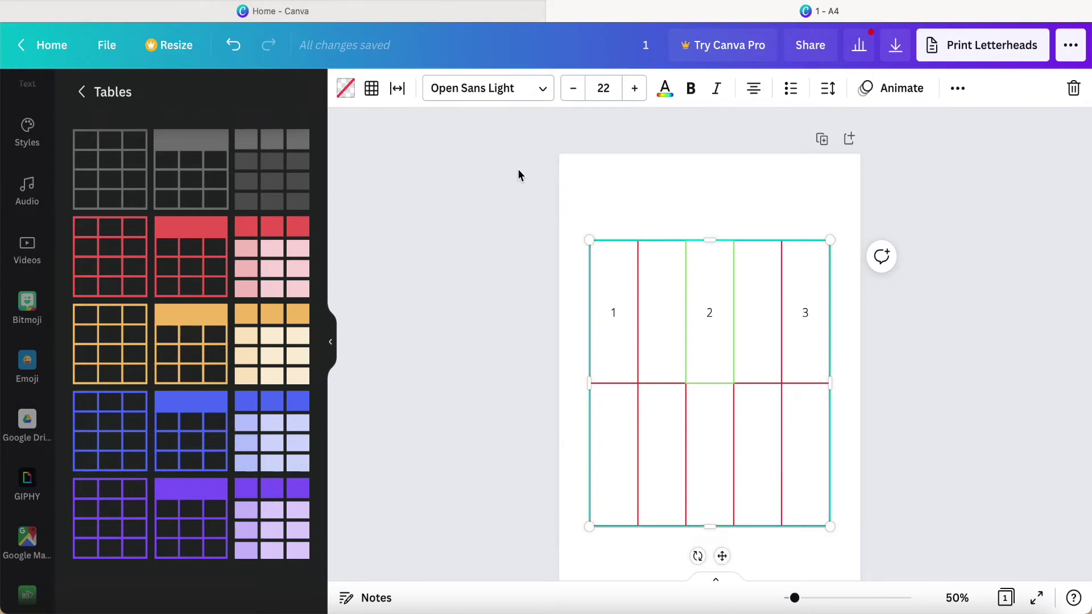
pyautogui.click(372, 89)
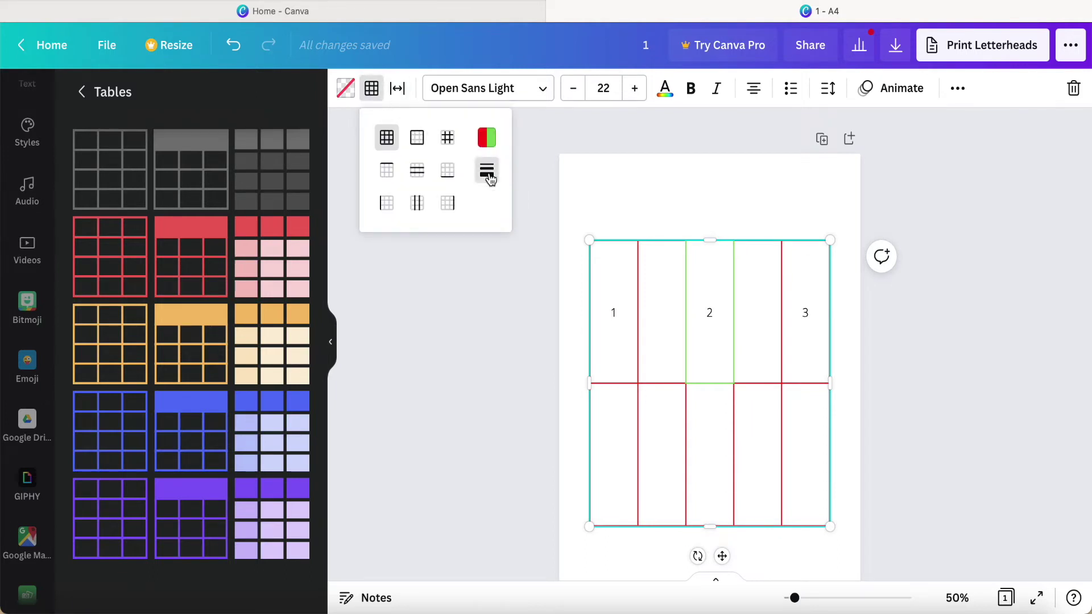
pyautogui.click(487, 171)
pyautogui.moveTo(638, 187); pyautogui.dragTo(684, 193)
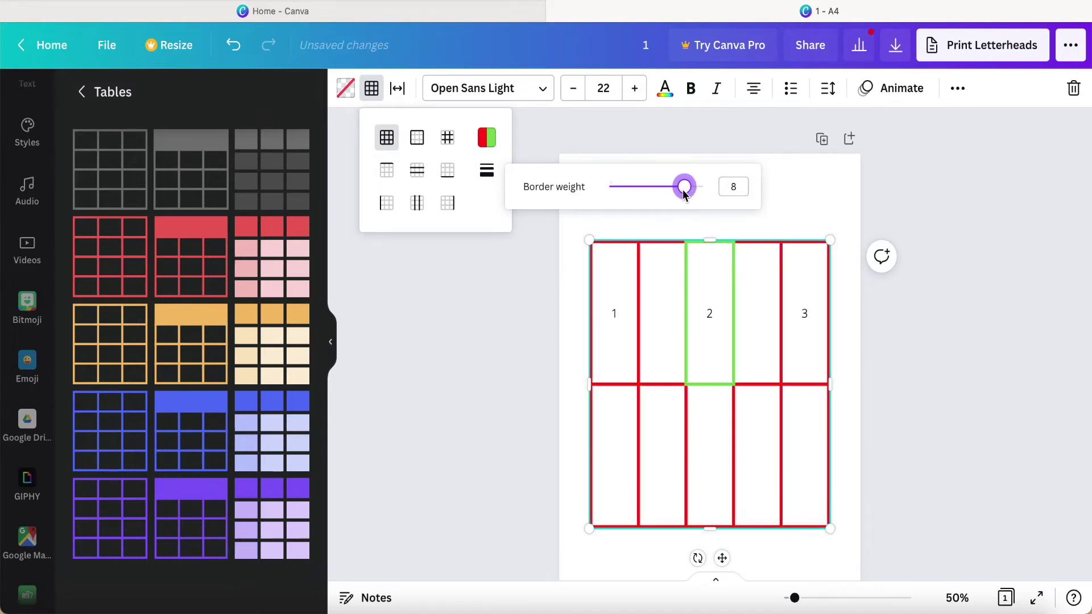
pyautogui.click(538, 299)
pyautogui.click(538, 298)
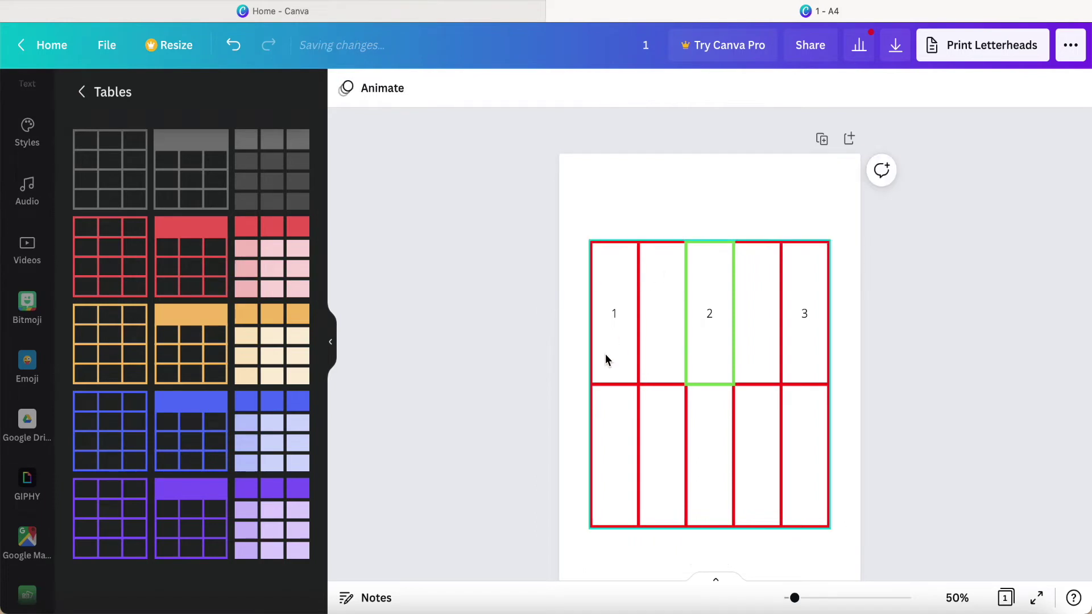
# Add a blank second page below the page with the table.
pyautogui.scroll(-2, 567, 379)
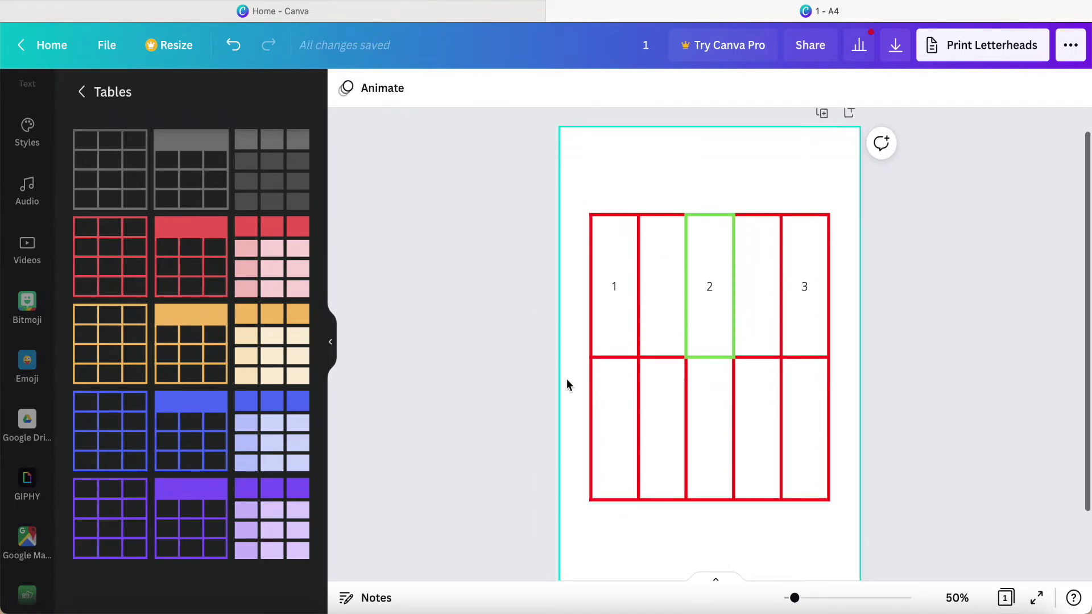
pyautogui.scroll(-2, 566, 379)
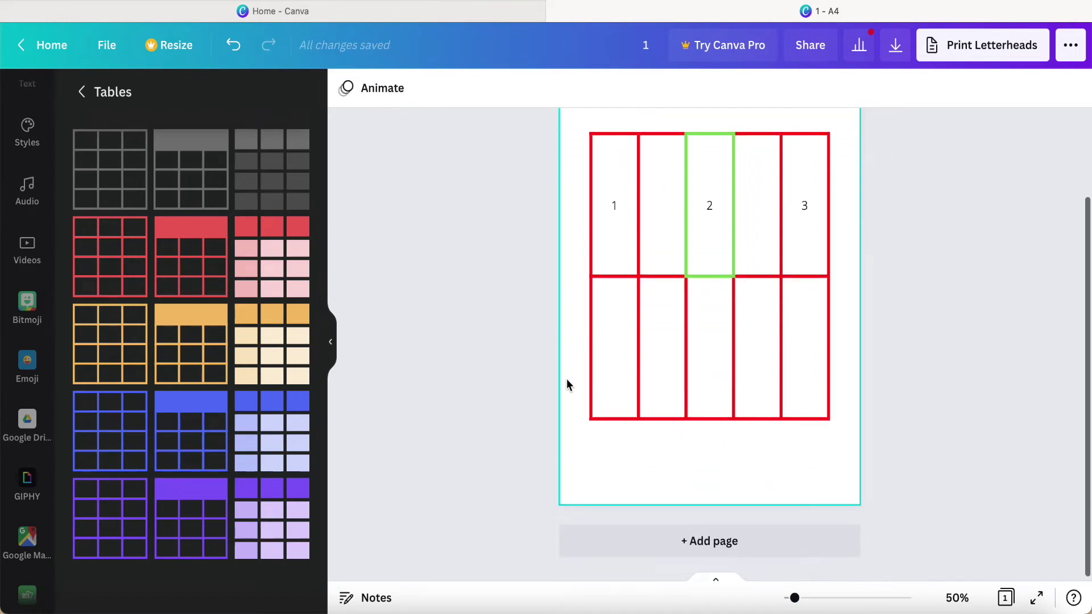
pyautogui.click(703, 541)
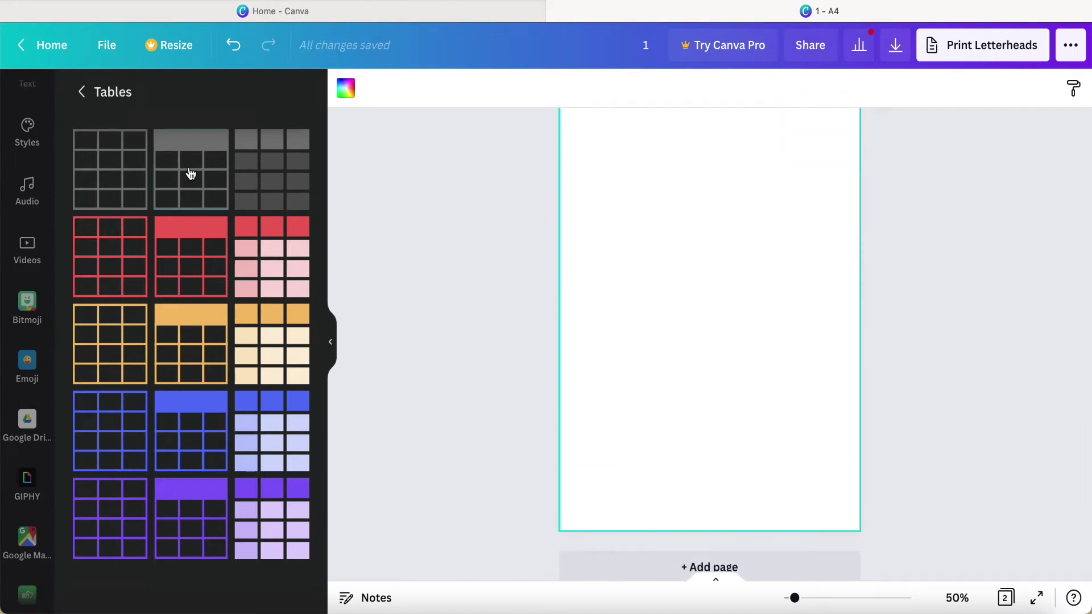
# Insert the black table with a filled header row on the second page and enlarge it to cover most of the page.
pyautogui.click(190, 174)
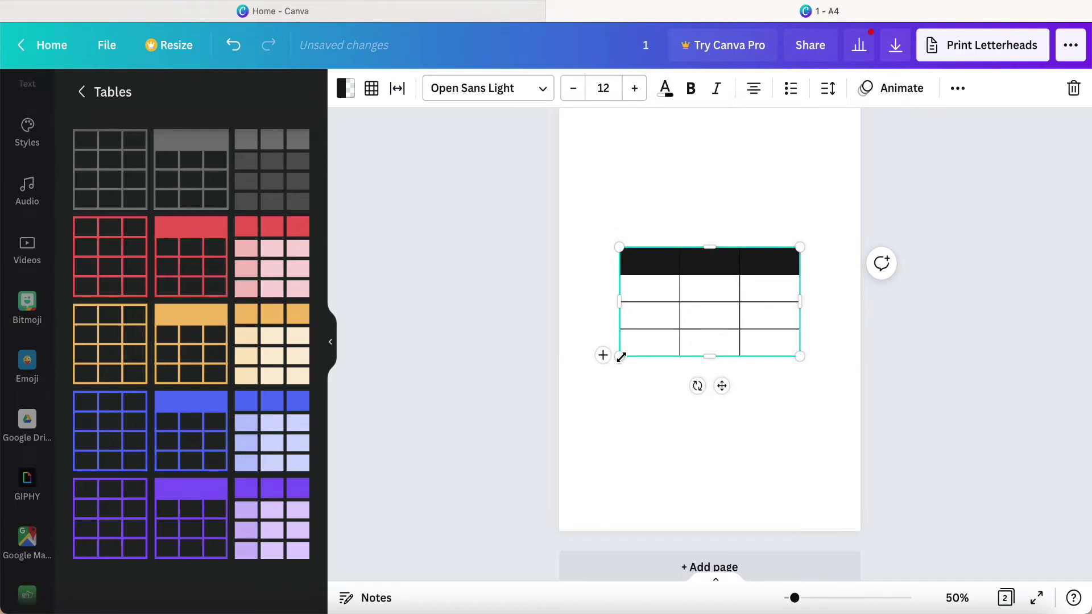
pyautogui.moveTo(618, 357); pyautogui.dragTo(593, 496)
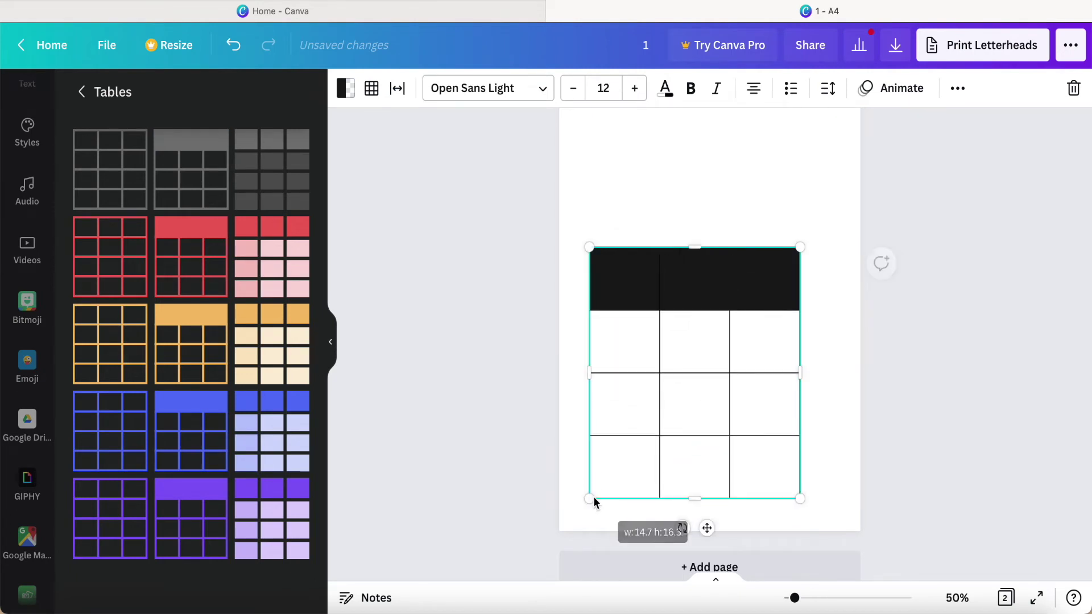
pyautogui.moveTo(800, 248); pyautogui.dragTo(832, 189)
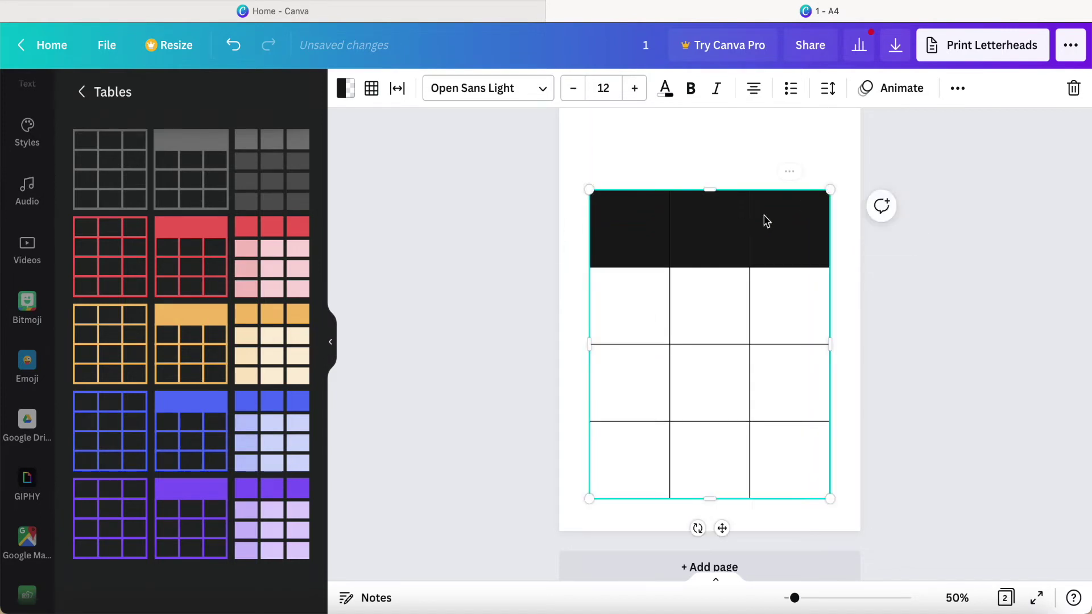
# Fill all three header cells of the new table with the red from the document colours.
pyautogui.click(734, 232)
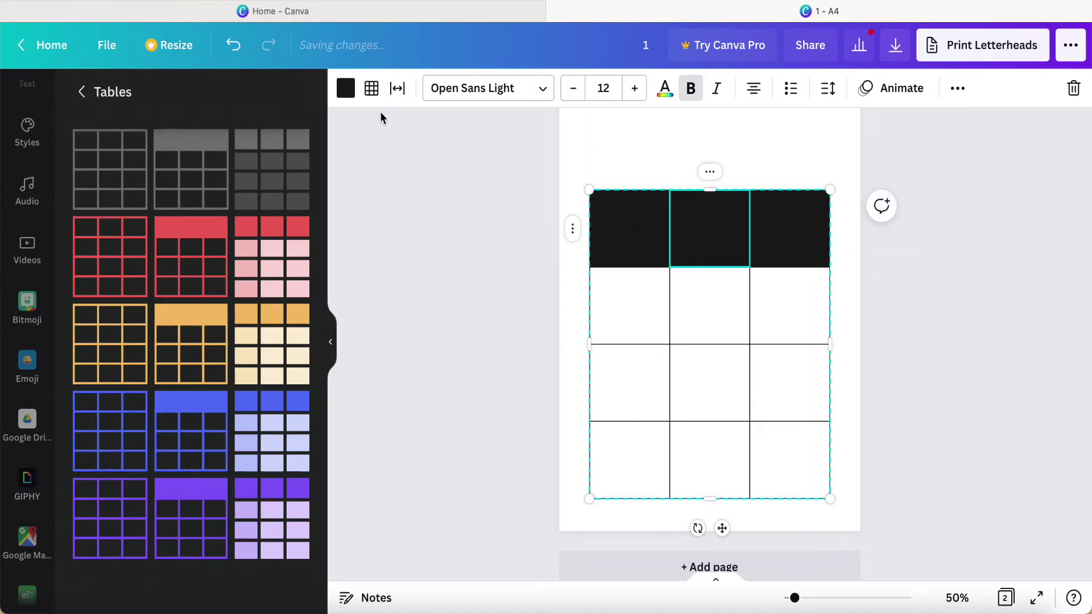
pyautogui.click(346, 88)
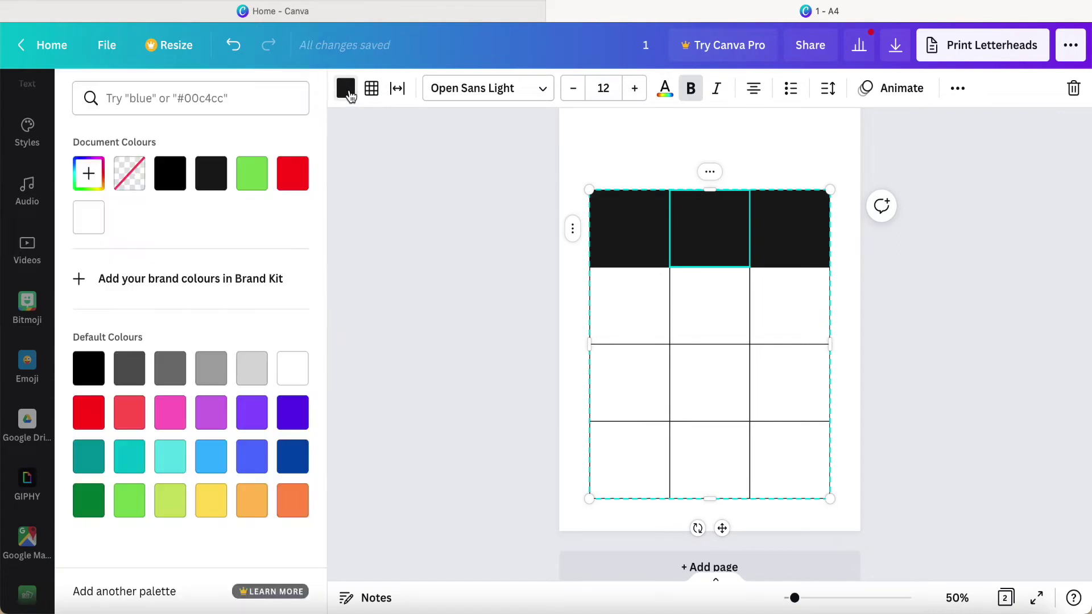
pyautogui.click(289, 176)
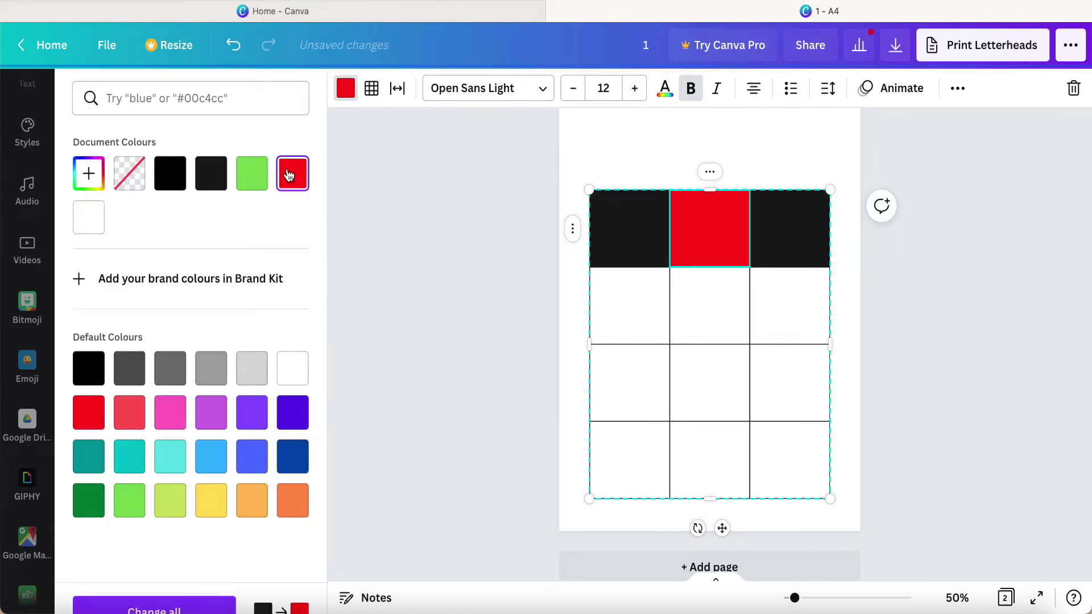
pyautogui.click(638, 253)
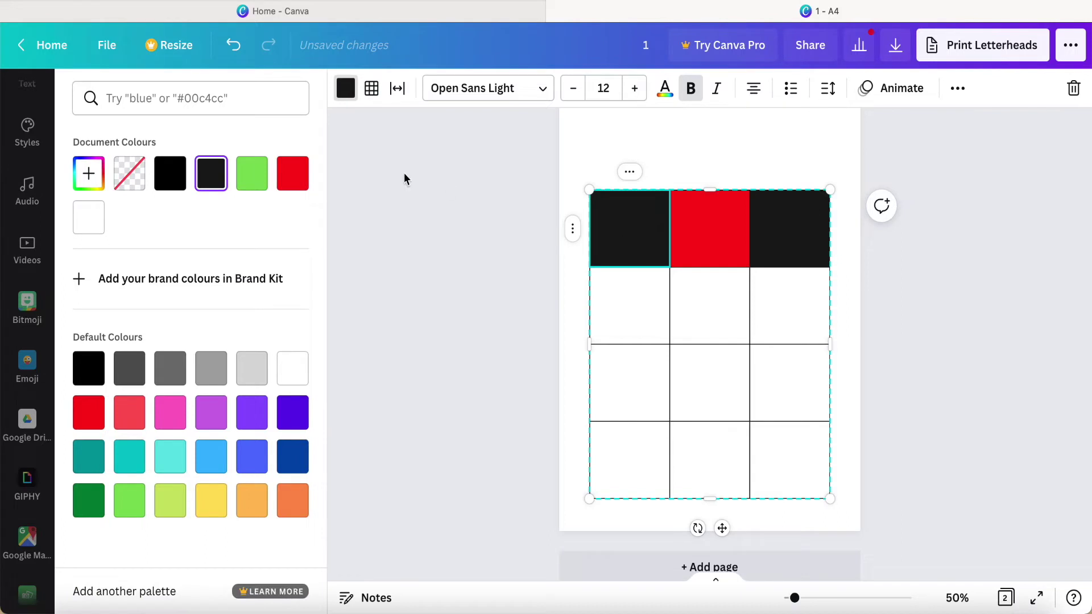
pyautogui.click(299, 183)
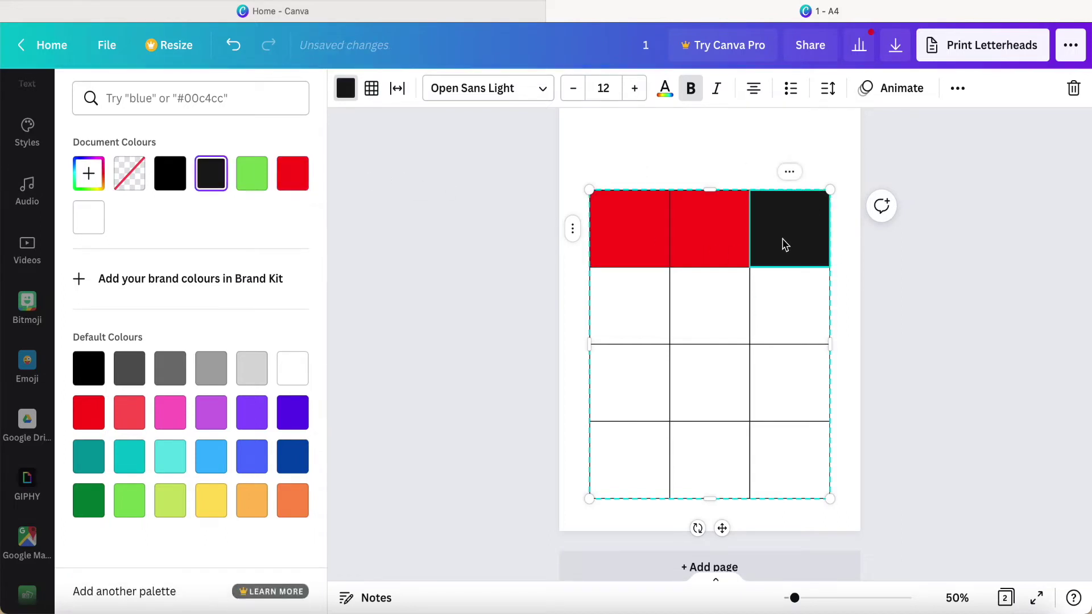
pyautogui.click(292, 173)
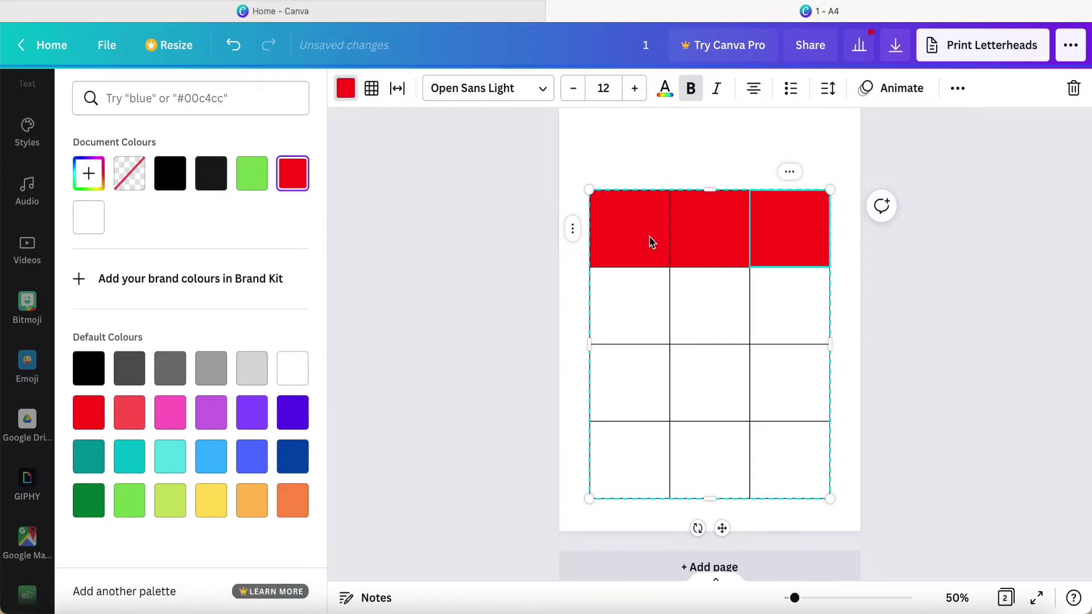
pyautogui.click(573, 236)
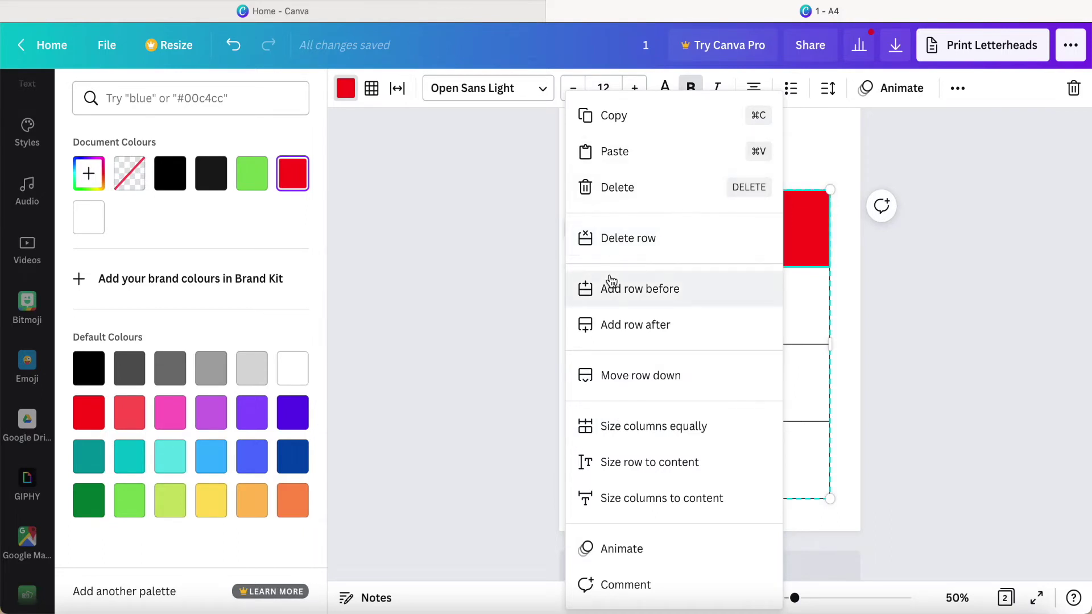
pyautogui.click(827, 145)
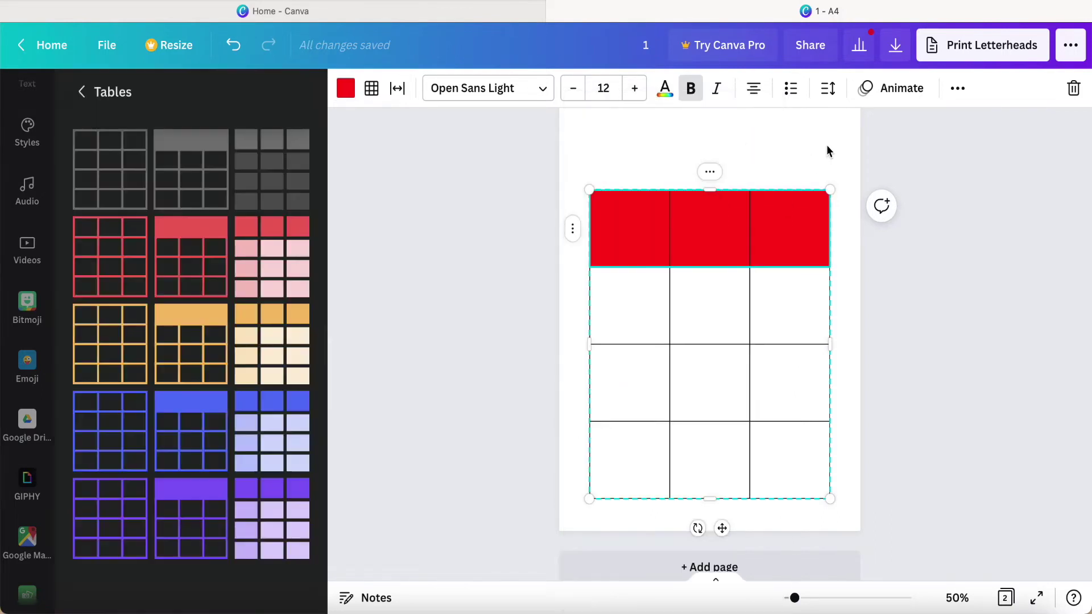
pyautogui.click(710, 171)
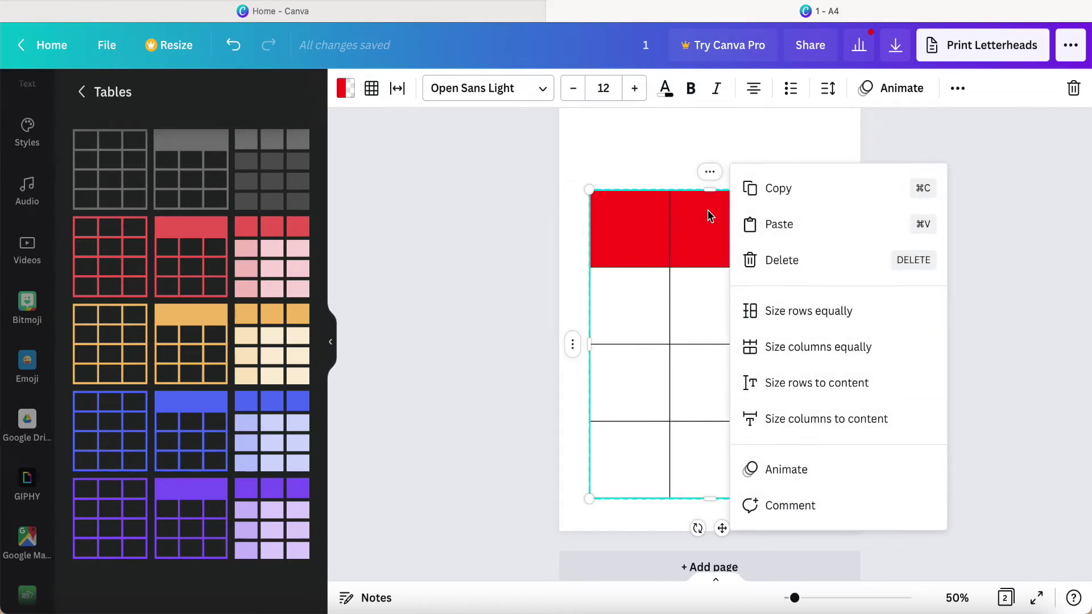
pyautogui.click(635, 147)
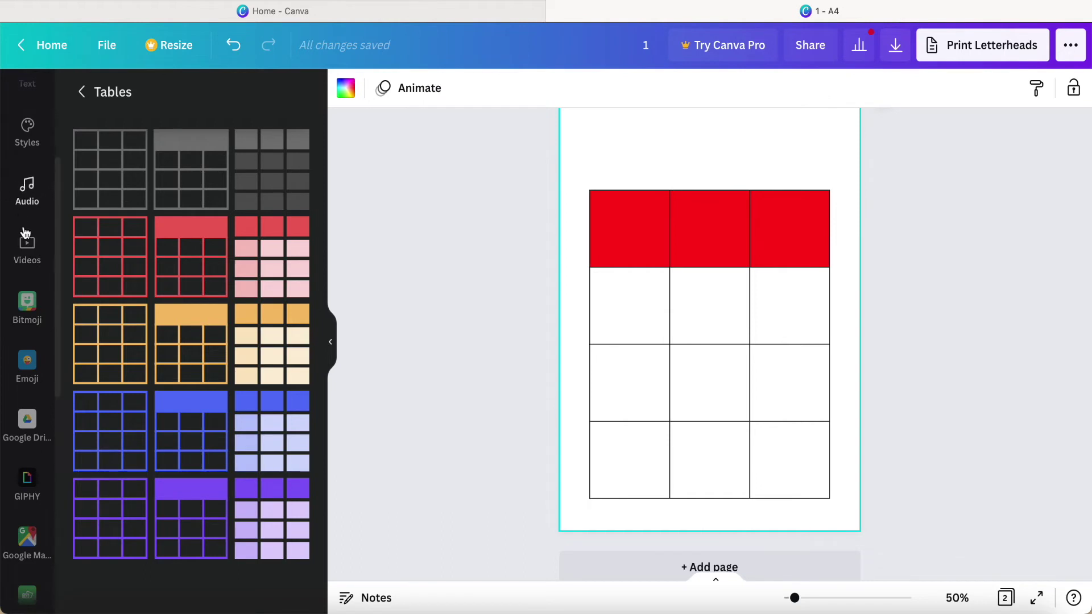
# Add a heading text box to the page and narrow it to about one table column wide.
pyautogui.scroll(4, 28, 239)
pyautogui.click(27, 276)
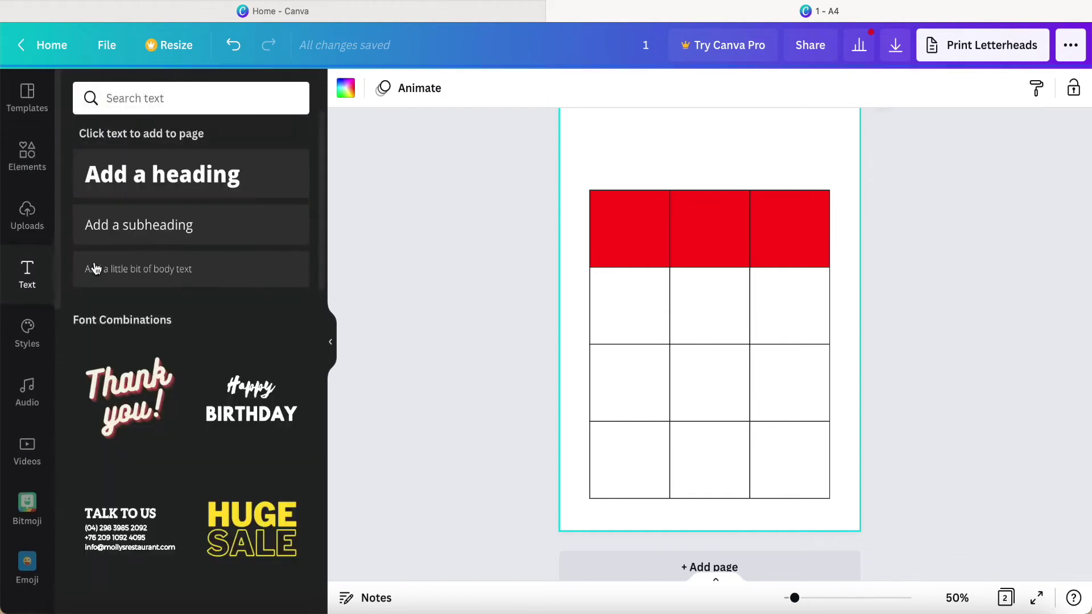
pyautogui.click(171, 188)
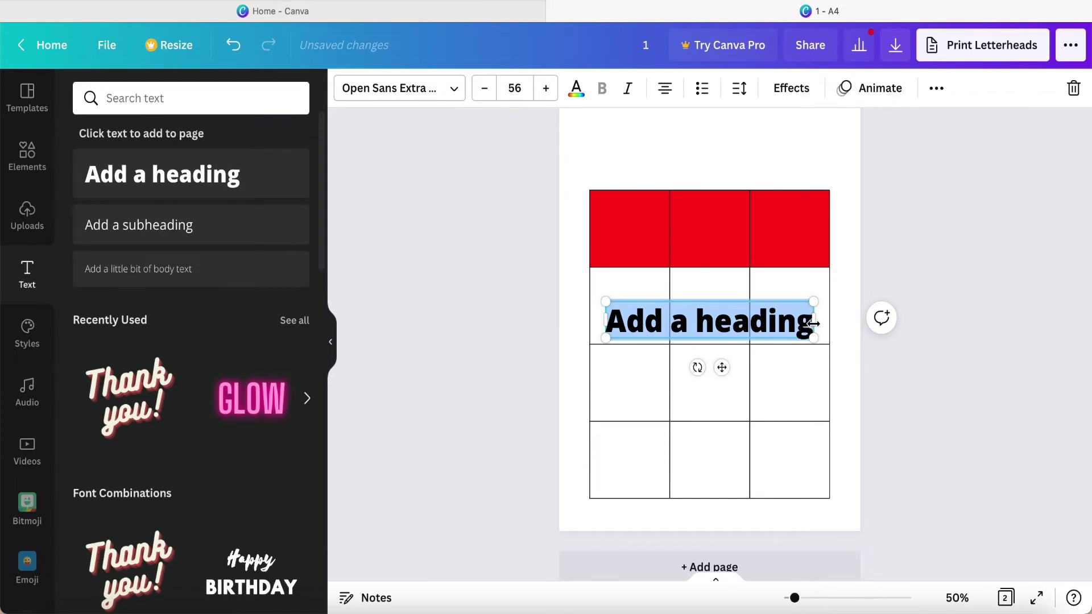
pyautogui.moveTo(813, 323); pyautogui.dragTo(673, 329)
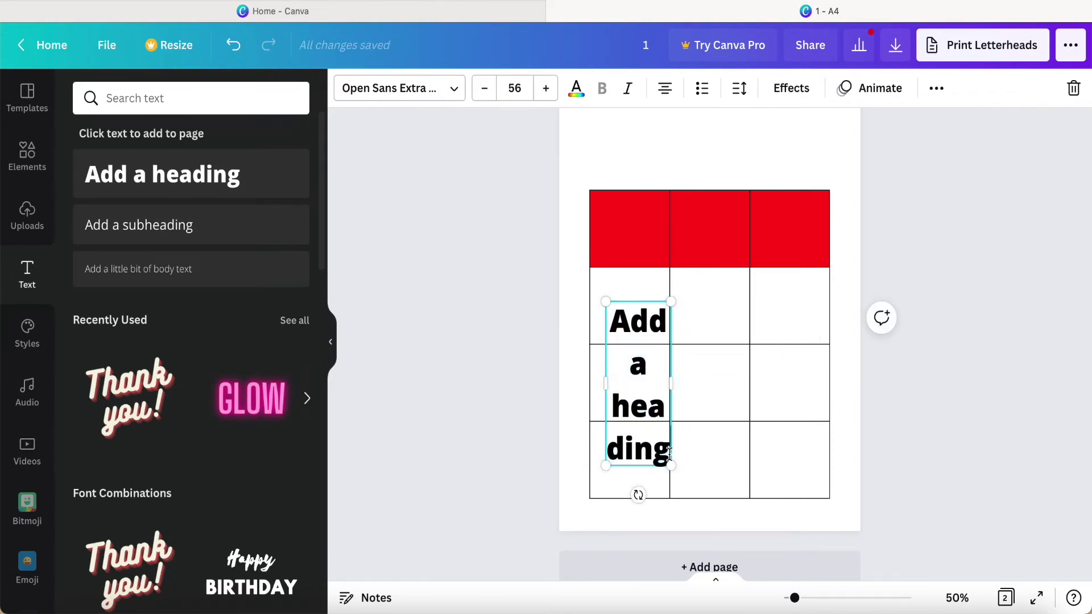
# Shorten the heading text to "Add" and move it into the middle cell of the table's second row.
pyautogui.click(669, 453)
pyautogui.press('BackSpace')
pyautogui.press('BackSpace')
pyautogui.press('BackSpace')
pyautogui.press('BackSpace')
pyautogui.press('BackSpace')
pyautogui.press('BackSpace')
pyautogui.press('BackSpace')
pyautogui.press('BackSpace')
pyautogui.press('BackSpace')
pyautogui.press('BackSpace')
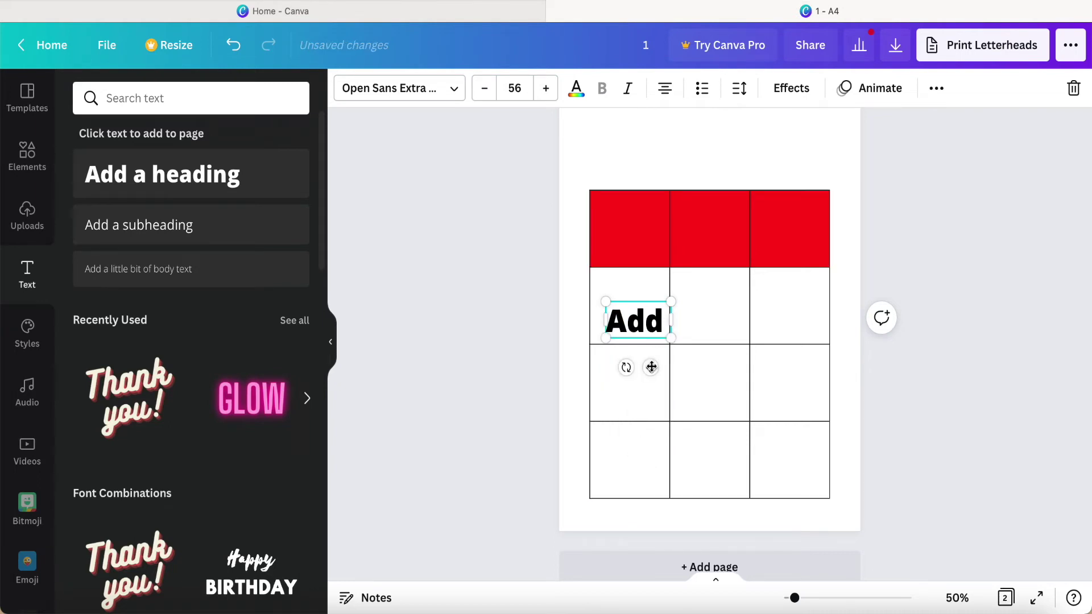
pyautogui.moveTo(651, 367); pyautogui.dragTo(723, 348)
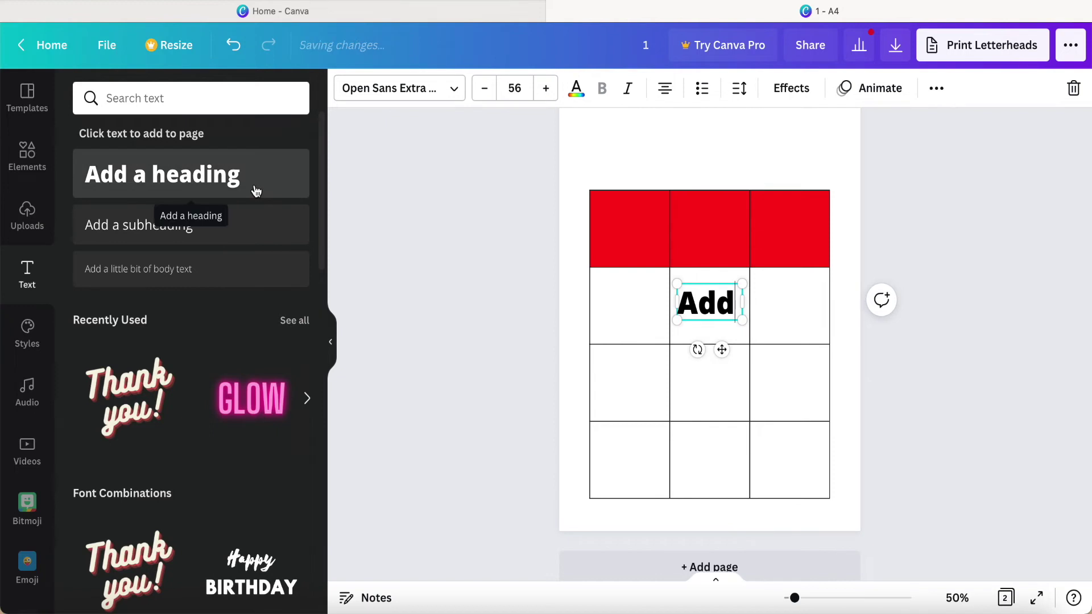
# Try a square frame scaled down to fit the first cell of the table's second row, and delete it.
pyautogui.click(28, 161)
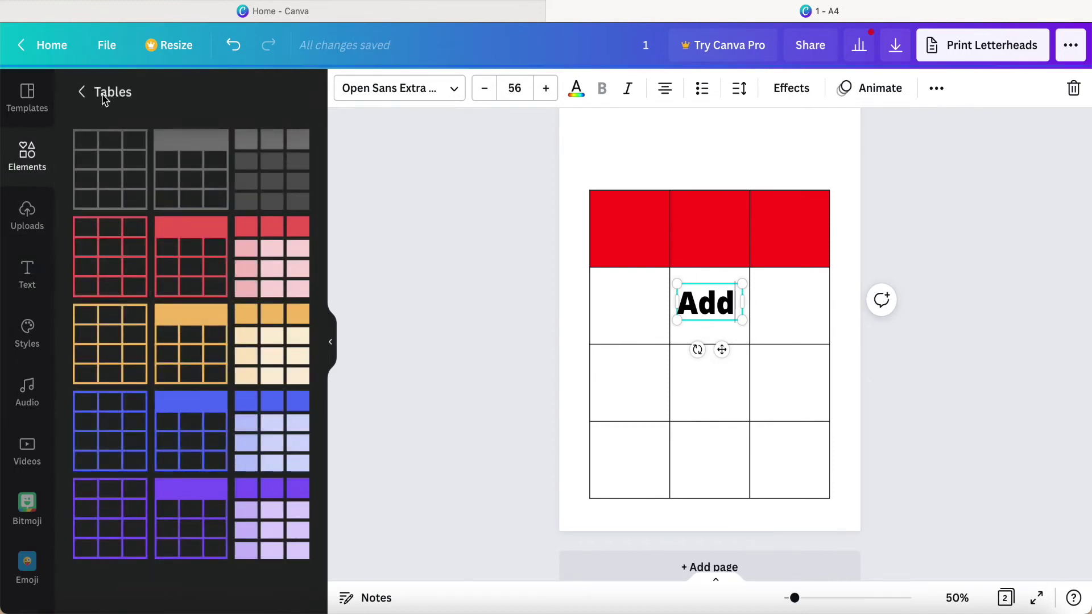
pyautogui.click(83, 92)
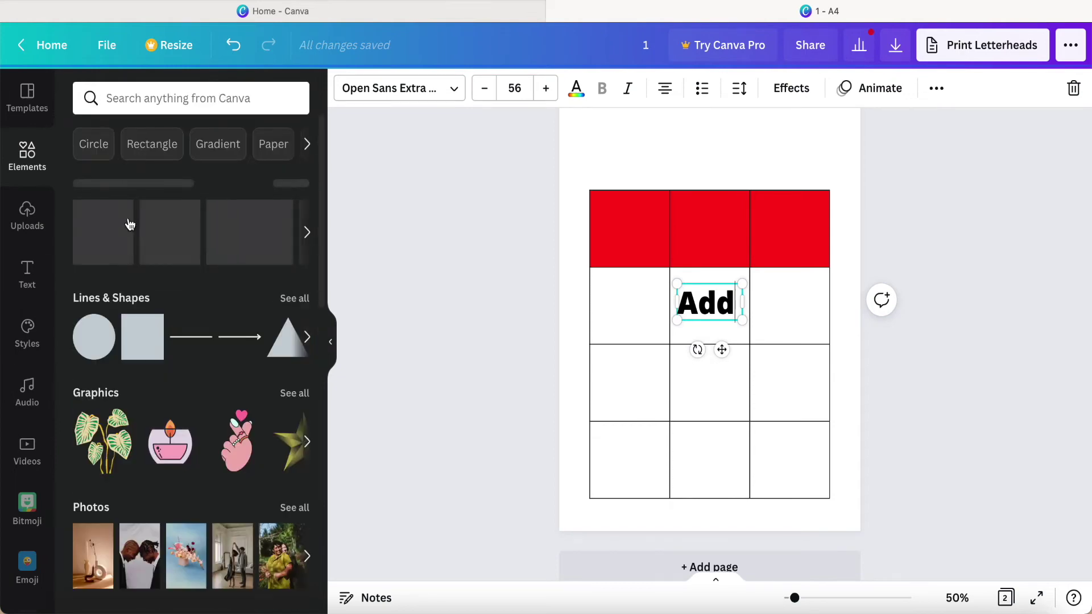
pyautogui.scroll(-12, 123, 307)
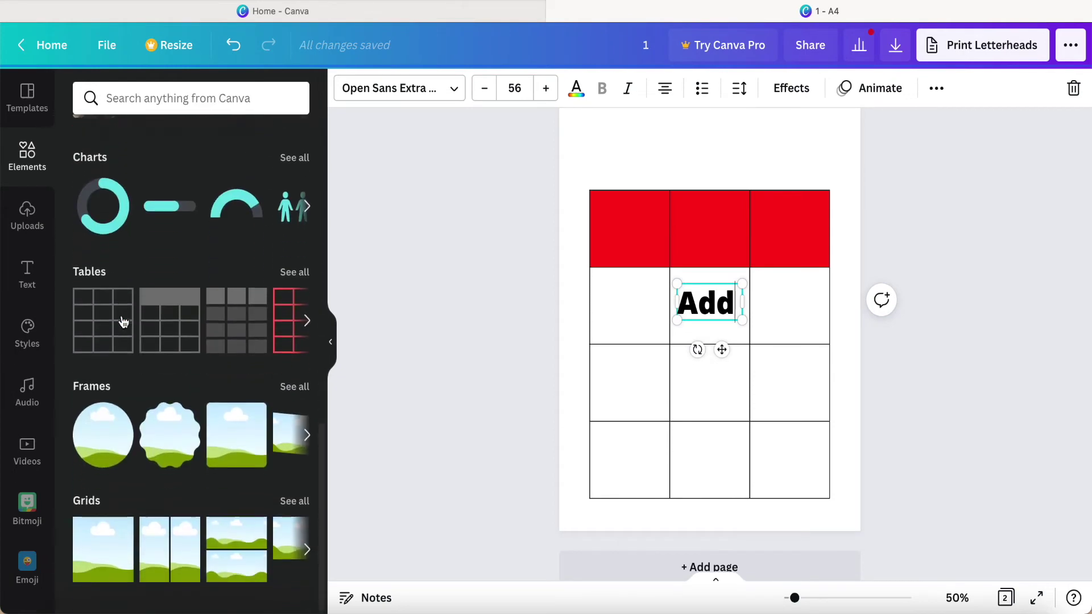
pyautogui.click(237, 443)
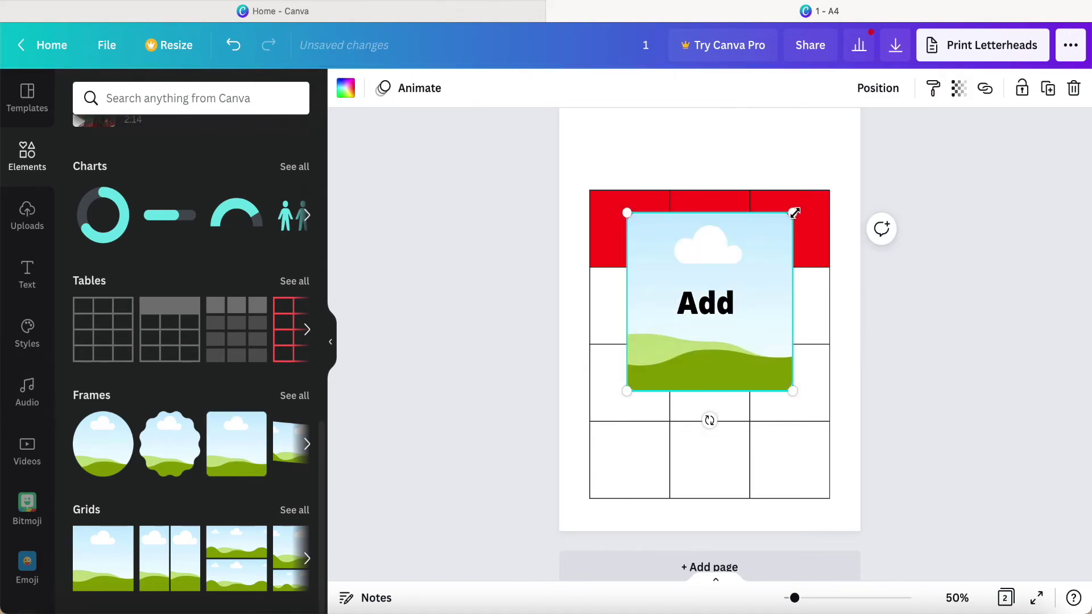
pyautogui.moveTo(795, 213); pyautogui.dragTo(704, 310)
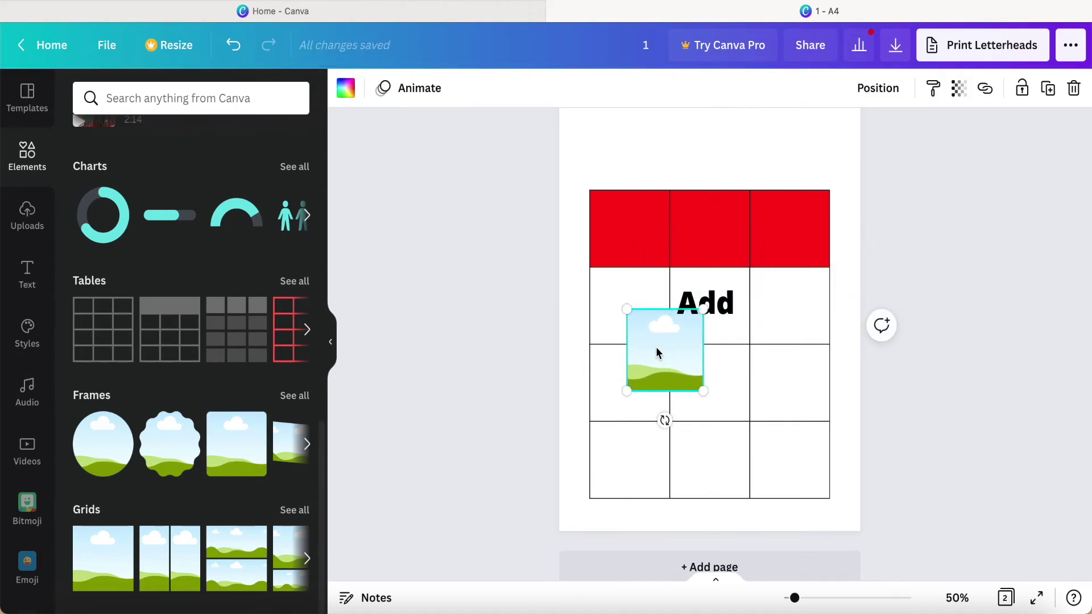
pyautogui.moveTo(657, 353); pyautogui.dragTo(623, 306)
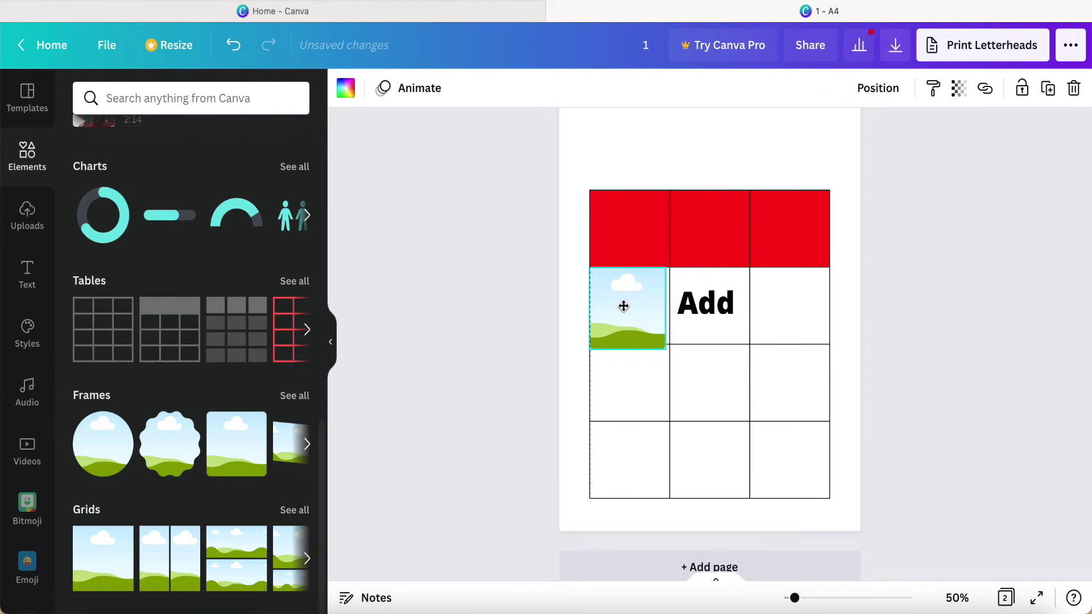
pyautogui.moveTo(624, 307); pyautogui.dragTo(629, 306)
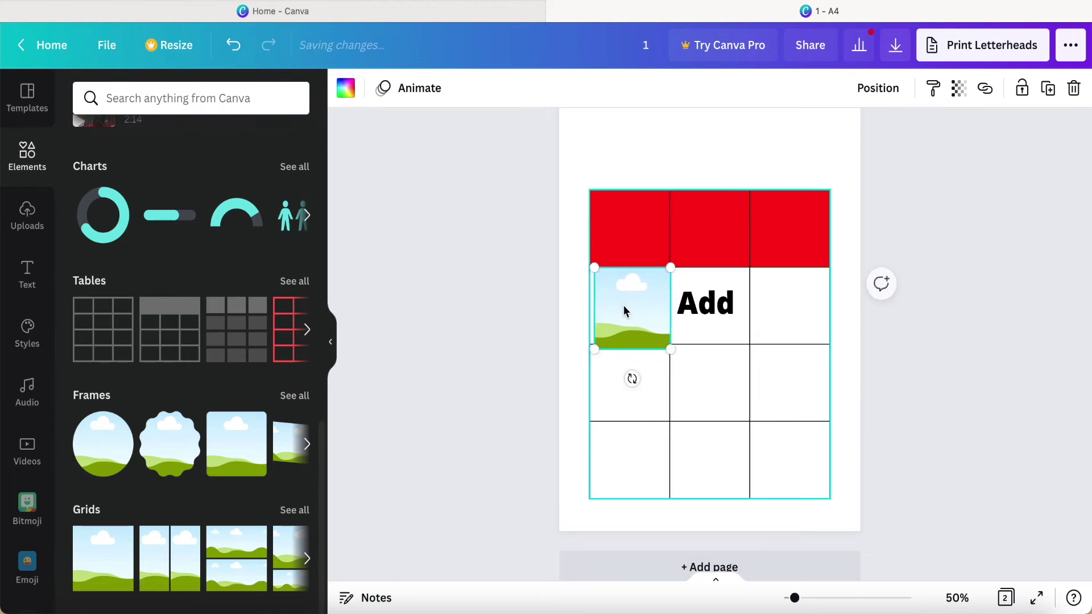
pyautogui.moveTo(667, 349); pyautogui.dragTo(663, 344)
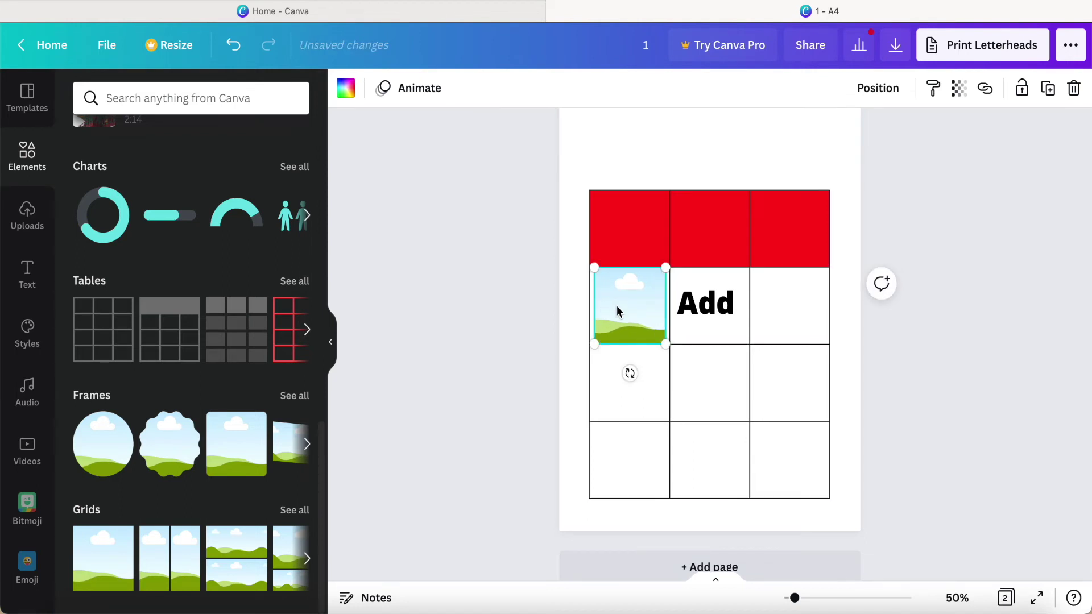
pyautogui.press('Delete')
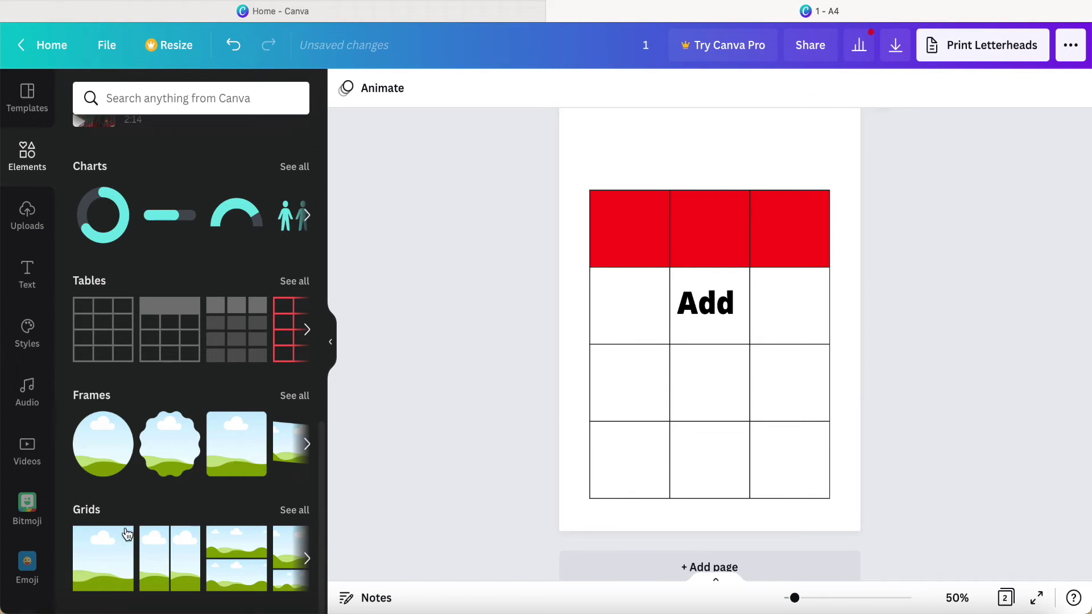
# Insert a single-image grid and shrink it to fit inside the last cell of the table's second row.
pyautogui.click(103, 564)
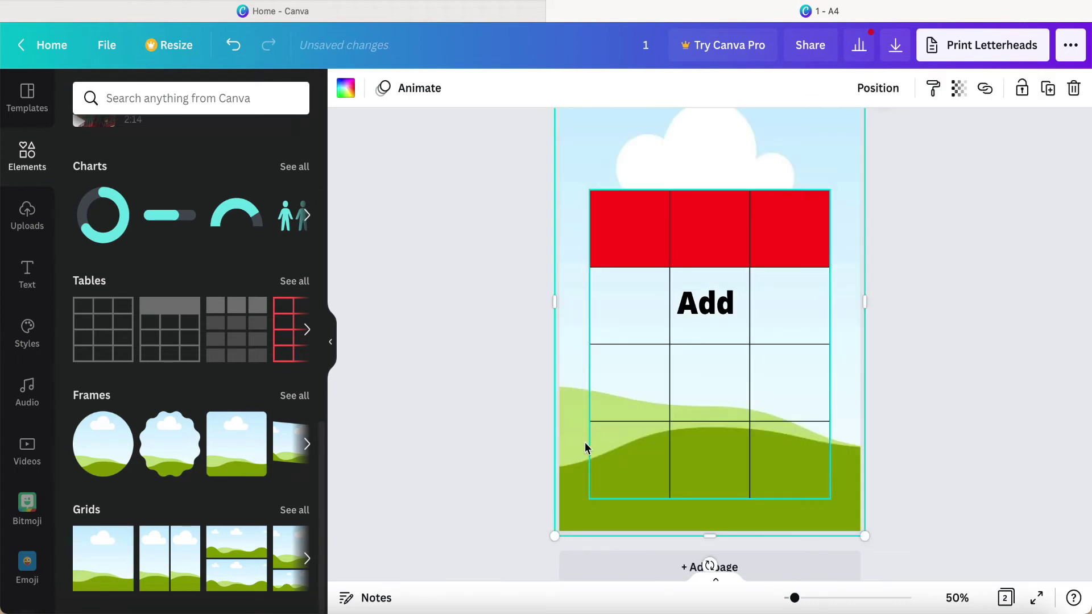
pyautogui.moveTo(558, 535); pyautogui.dragTo(748, 332)
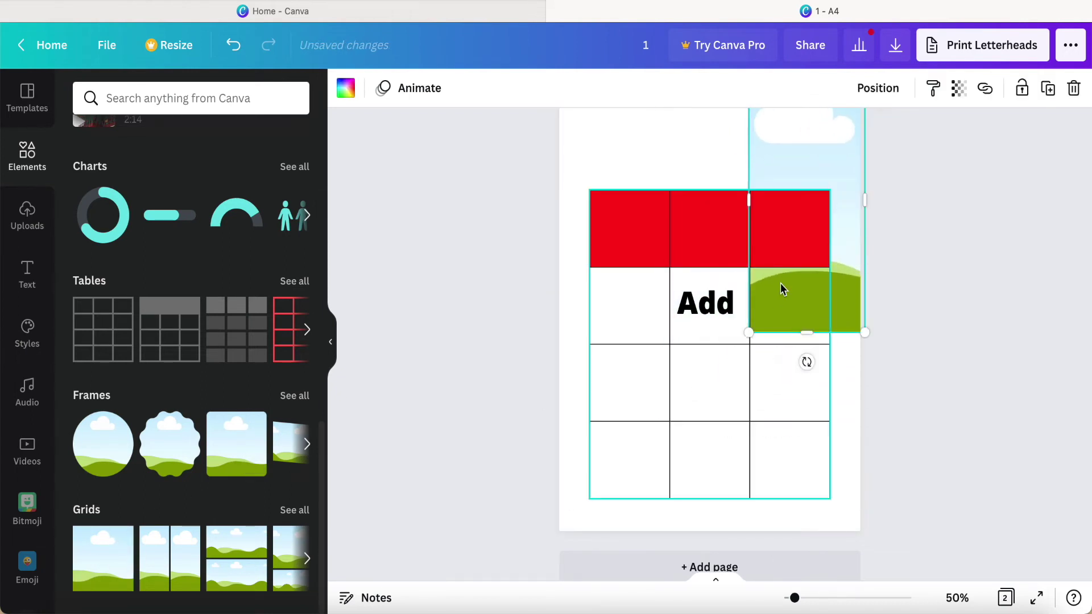
pyautogui.moveTo(865, 205); pyautogui.dragTo(820, 205)
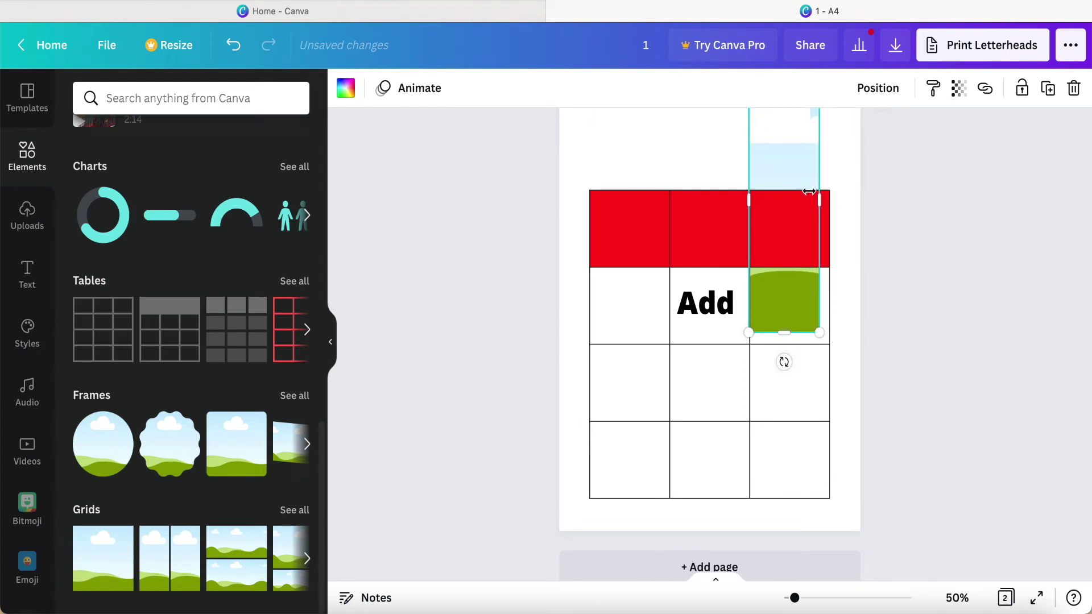
pyautogui.scroll(2, 805, 187)
pyautogui.moveTo(784, 146); pyautogui.dragTo(785, 352)
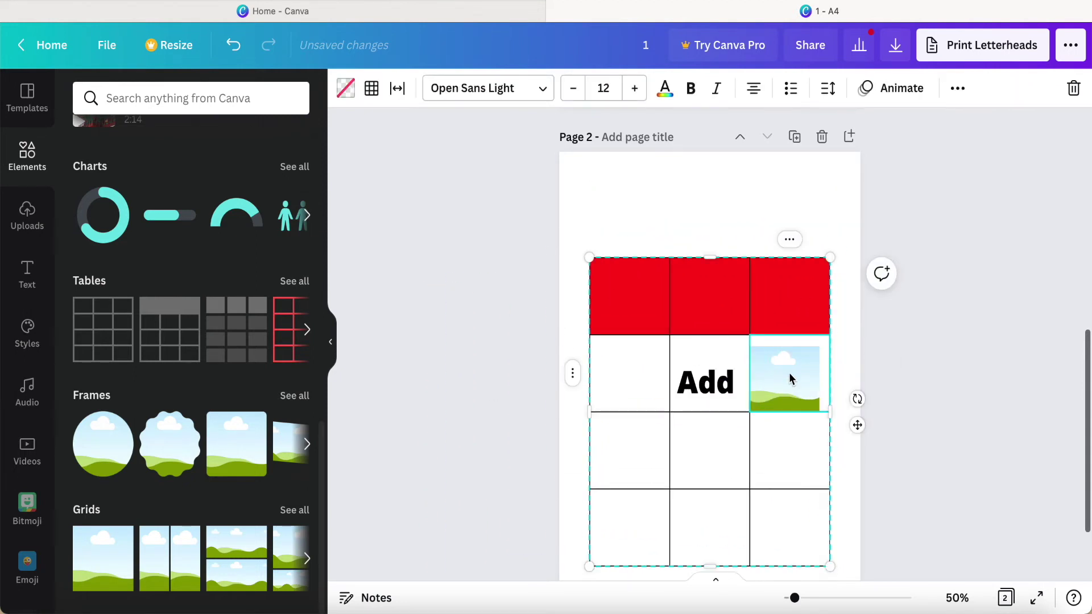
pyautogui.click(787, 291)
pyautogui.rightClick(788, 291)
pyautogui.click(686, 196)
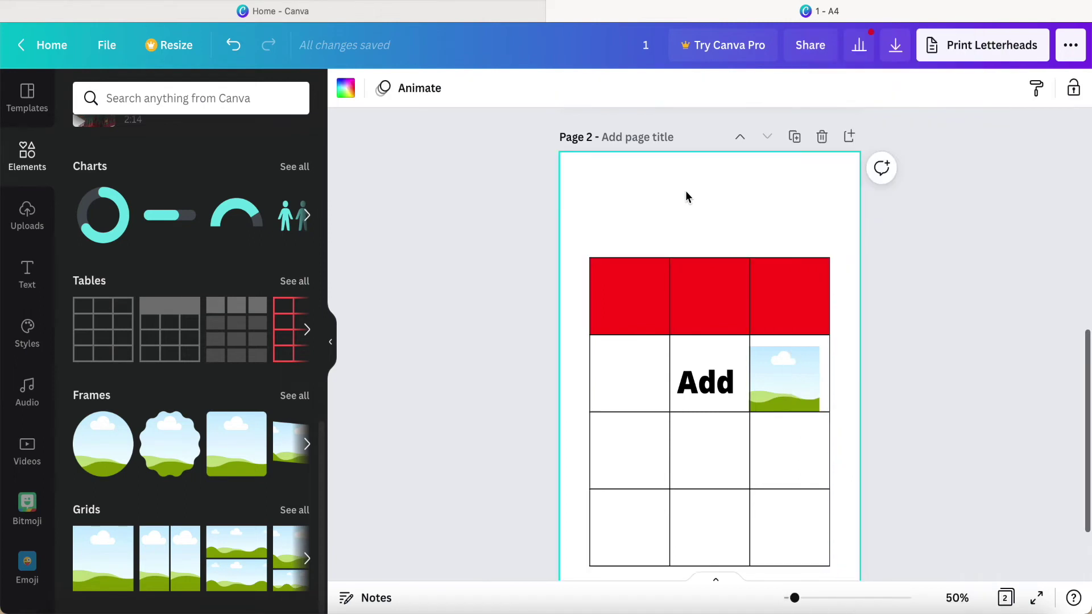
# Send the red-header table one layer backwards so it sits behind the image grid placed over it.
pyautogui.click(699, 301)
pyautogui.scroll(-1, 699, 302)
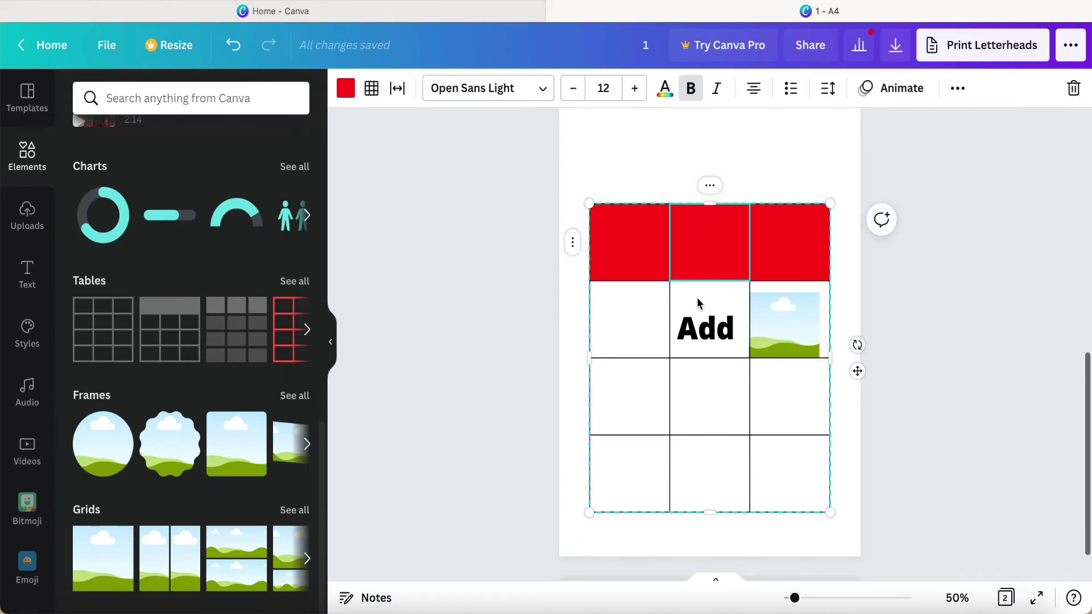
pyautogui.press('Escape')
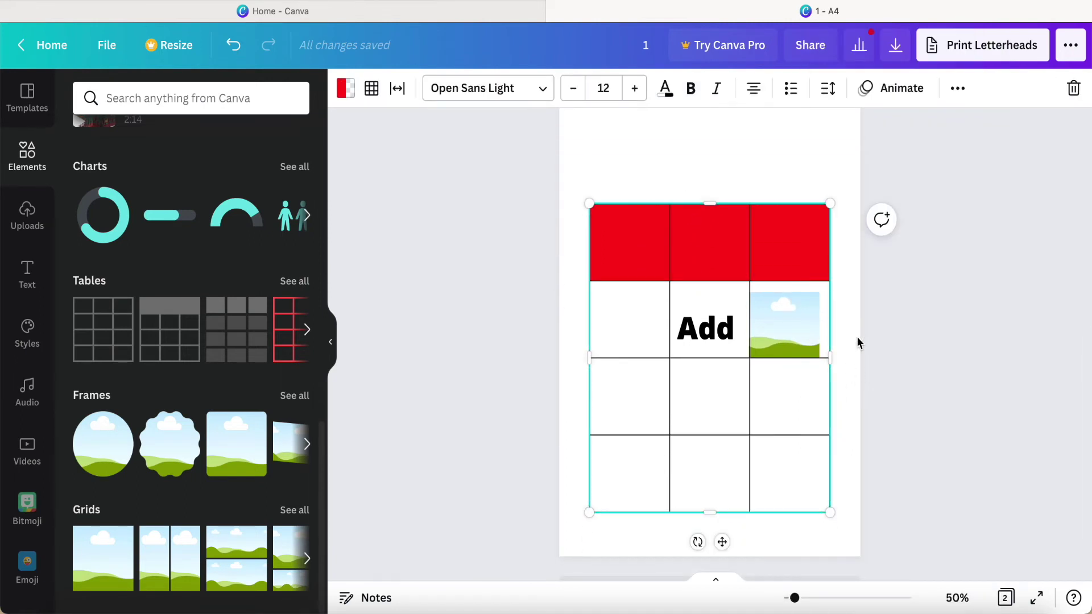
pyautogui.click(959, 89)
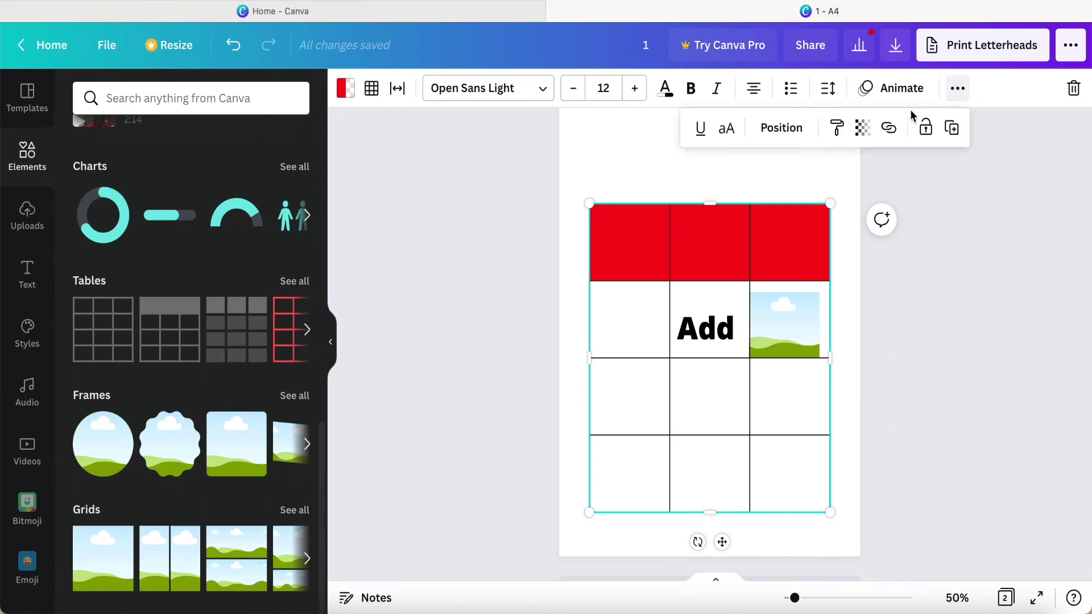
pyautogui.click(782, 130)
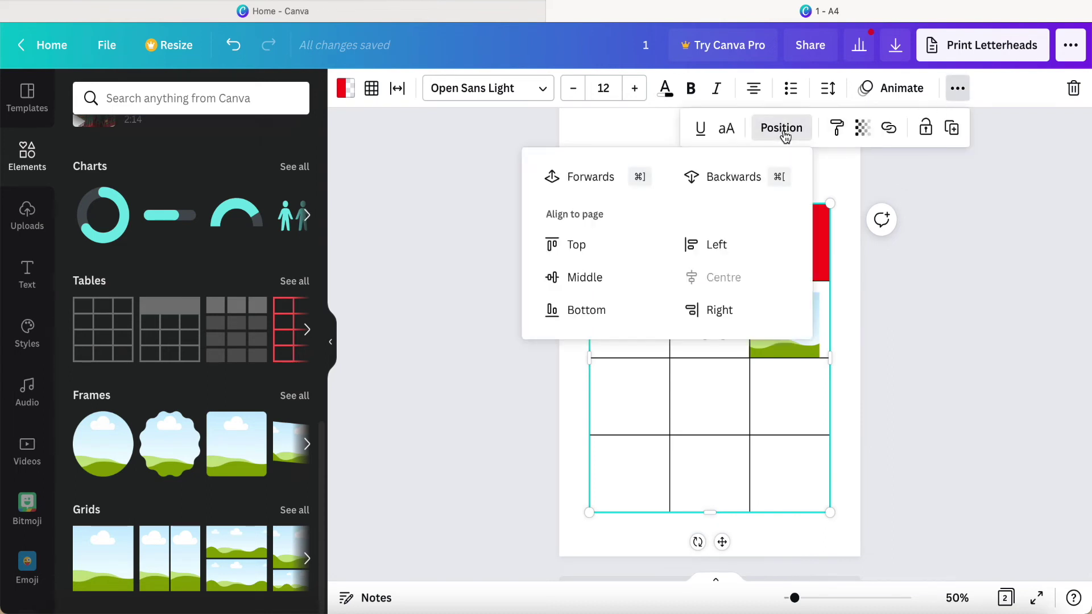
pyautogui.click(728, 183)
pyautogui.click(900, 350)
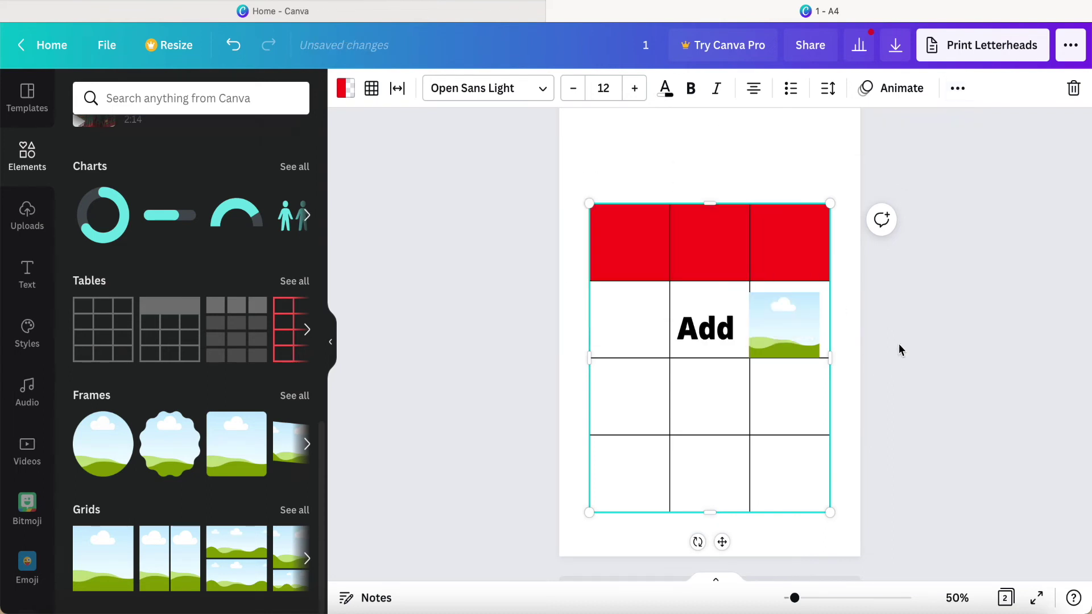
# Fit the image grid to the first cell of the table's second row and fill it with the street photo of a couple with red hearts.
pyautogui.moveTo(784, 327); pyautogui.dragTo(622, 311)
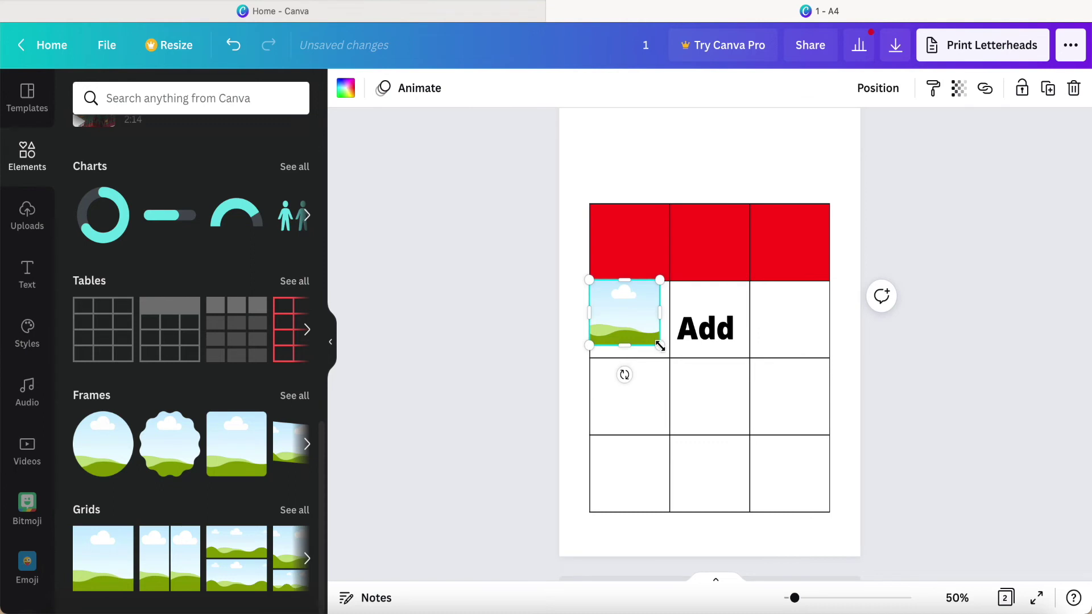
pyautogui.moveTo(662, 347); pyautogui.dragTo(670, 358)
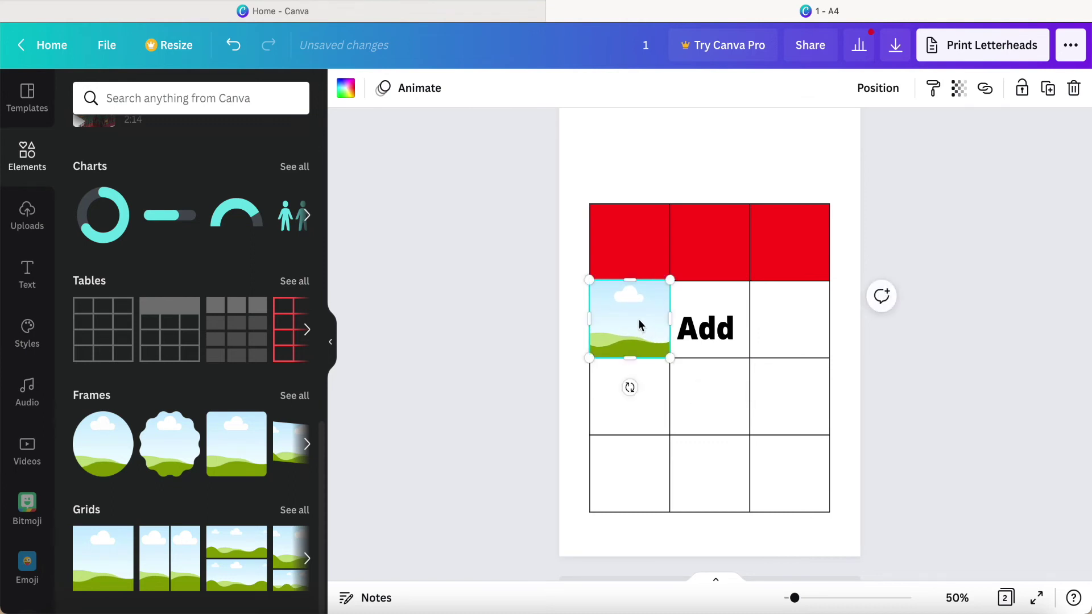
pyautogui.click(31, 162)
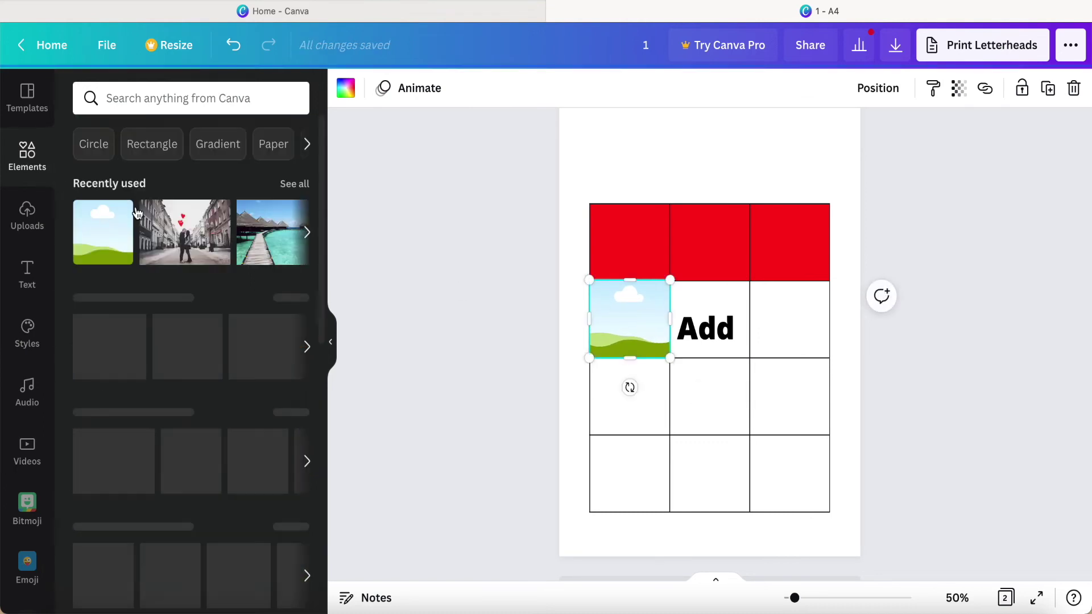
pyautogui.click(183, 231)
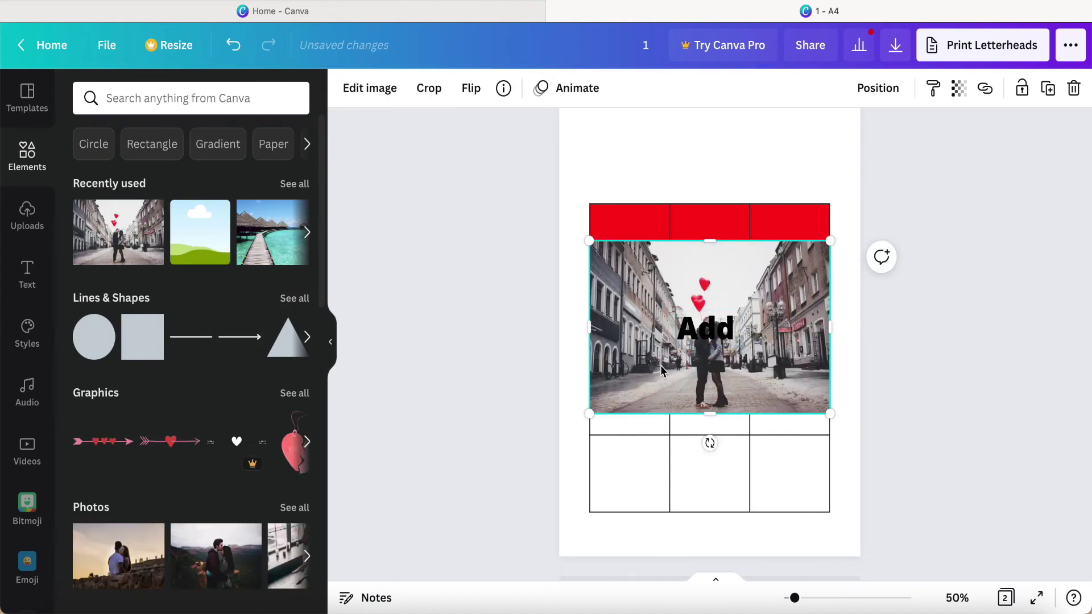
pyautogui.moveTo(683, 393); pyautogui.dragTo(628, 324)
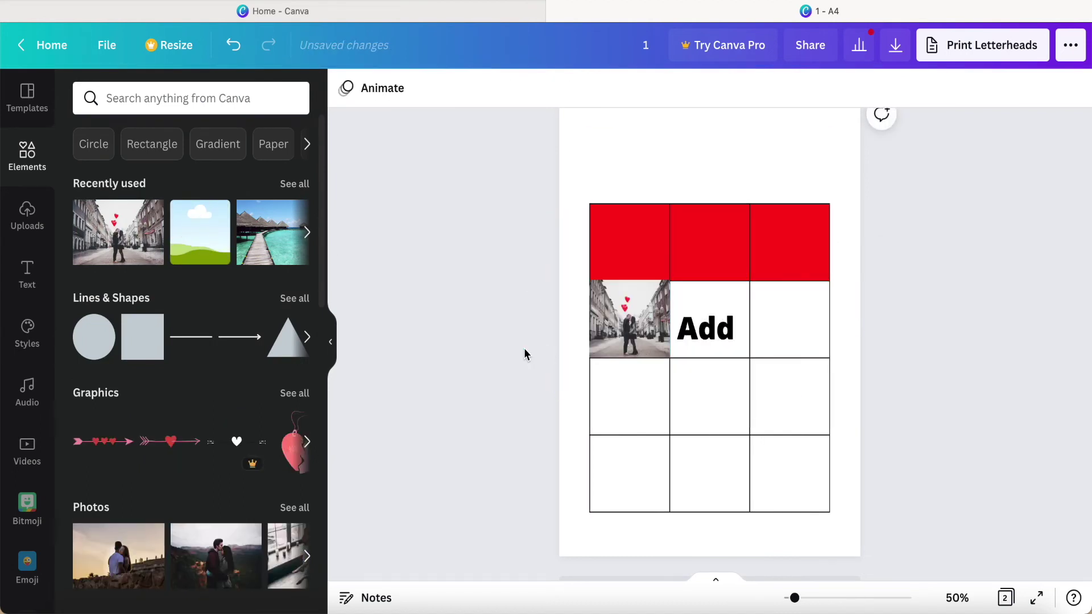
# Move the "Add" text slightly up so it sits vertically centred in the middle cell of the second row.
pyautogui.click(717, 326)
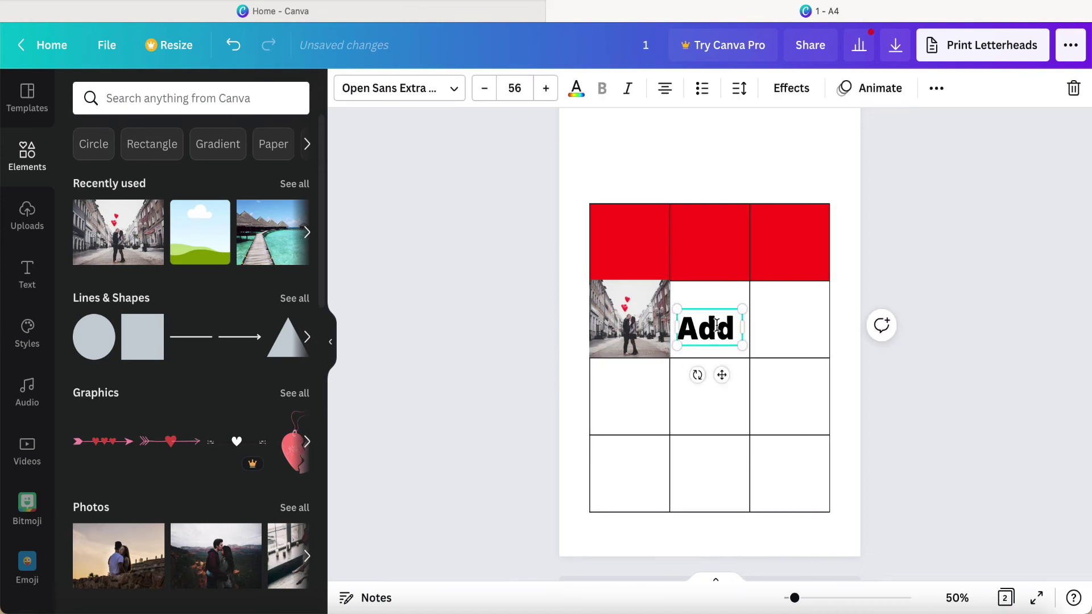
pyautogui.moveTo(722, 375); pyautogui.dragTo(723, 367)
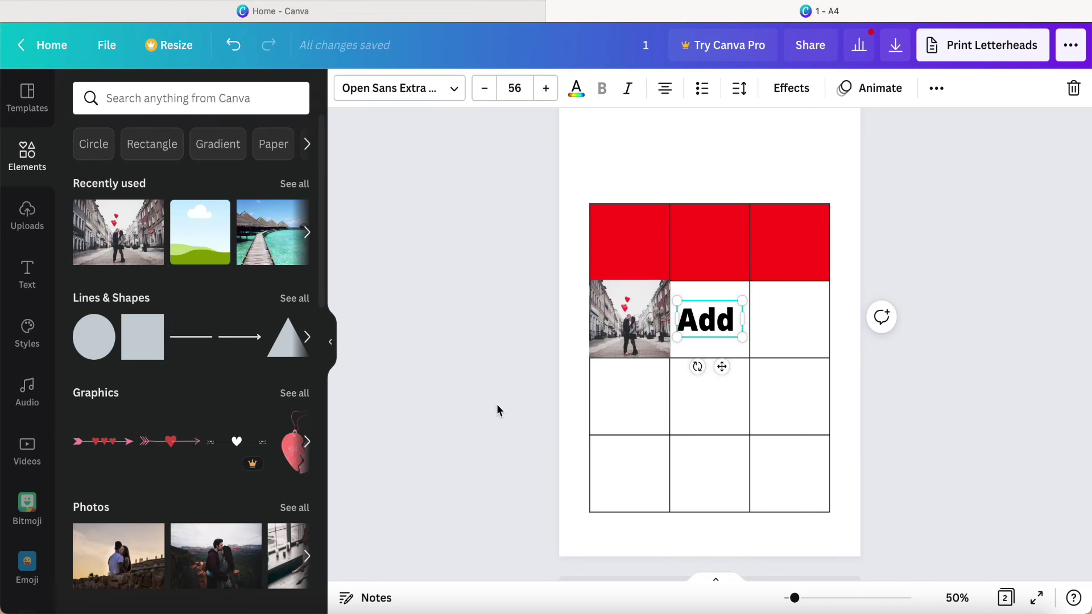
# Add a third page and insert the purple three-column table with filled, gap-separated cells on it.
pyautogui.scroll(-2, 497, 404)
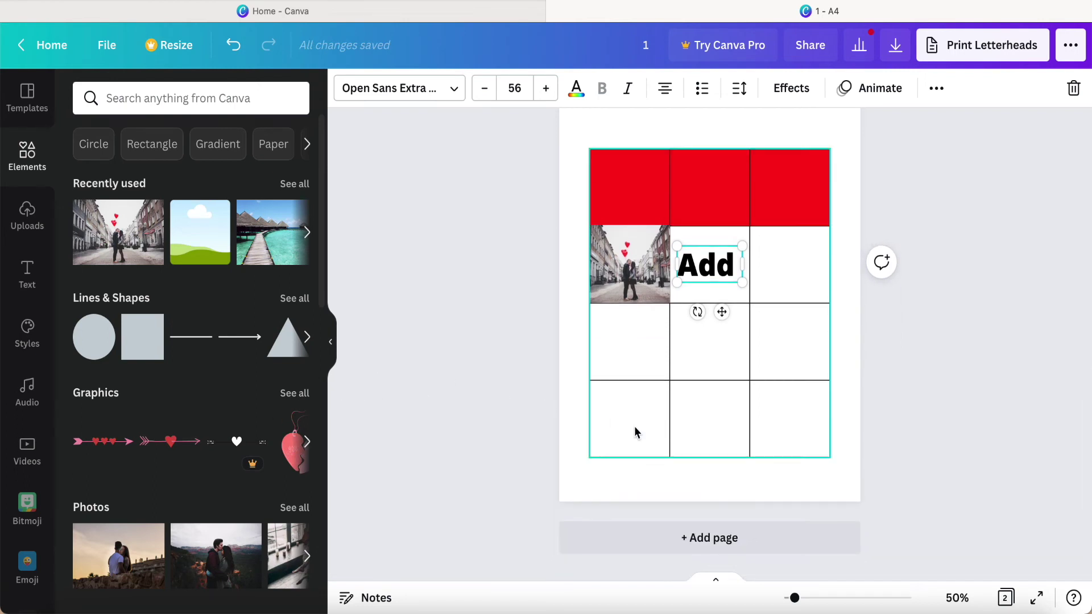
pyautogui.click(681, 543)
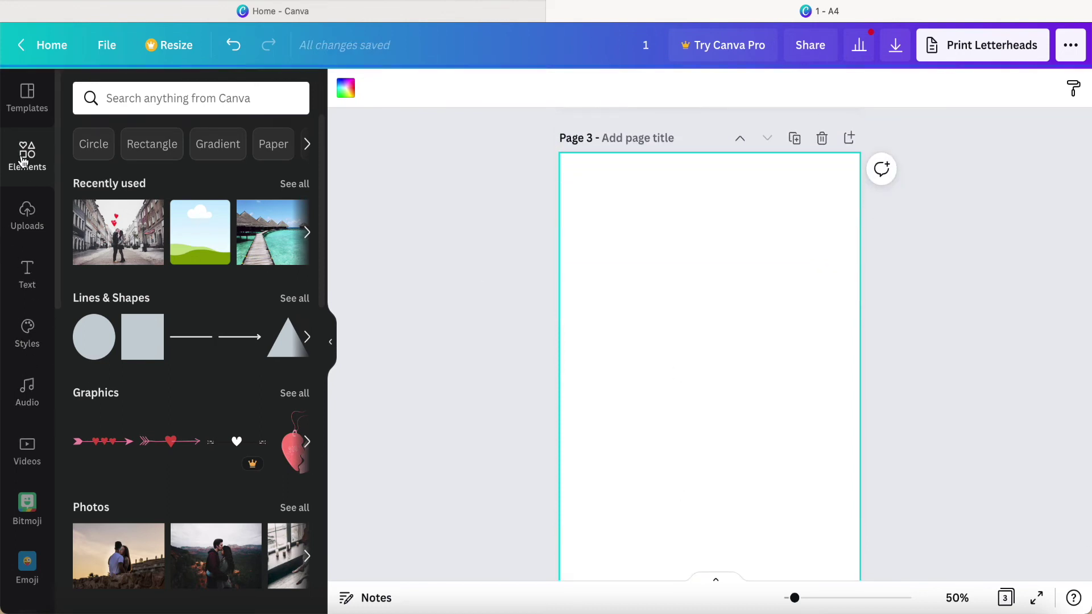
pyautogui.scroll(-15, 157, 292)
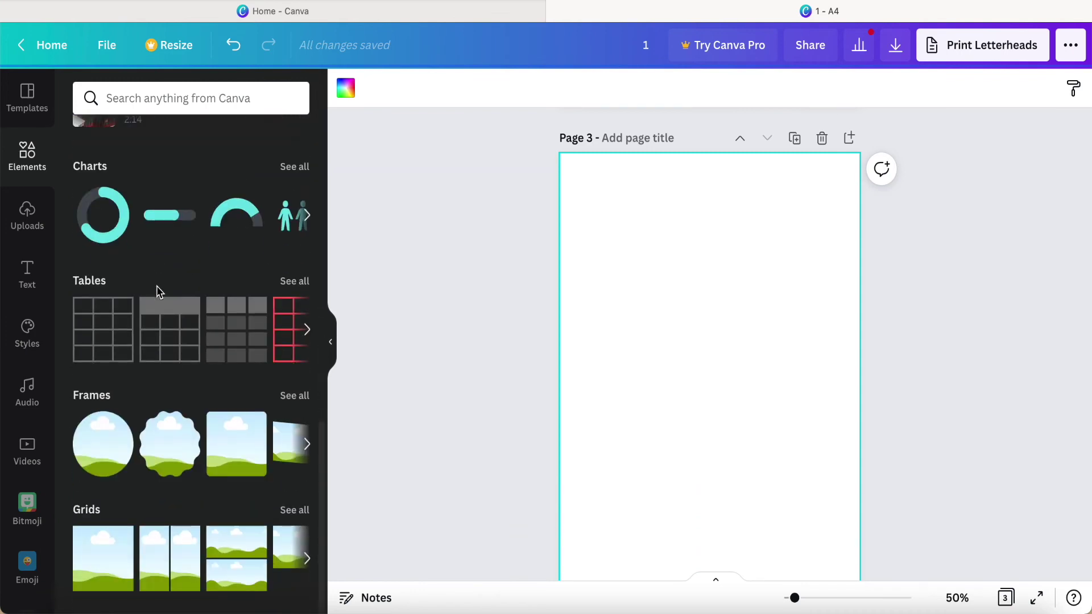
pyautogui.click(291, 283)
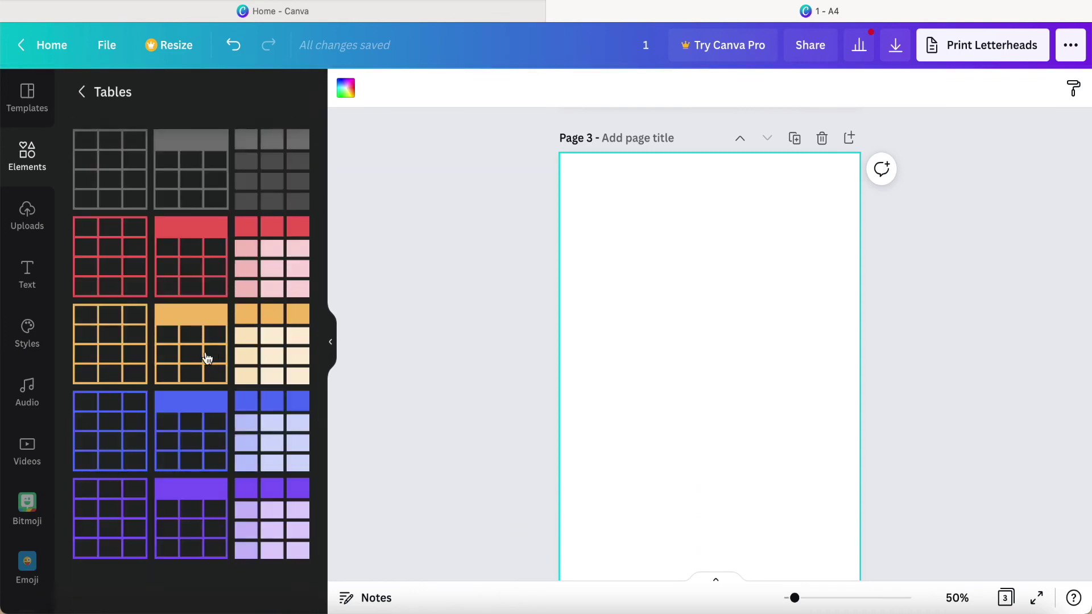
pyautogui.click(272, 526)
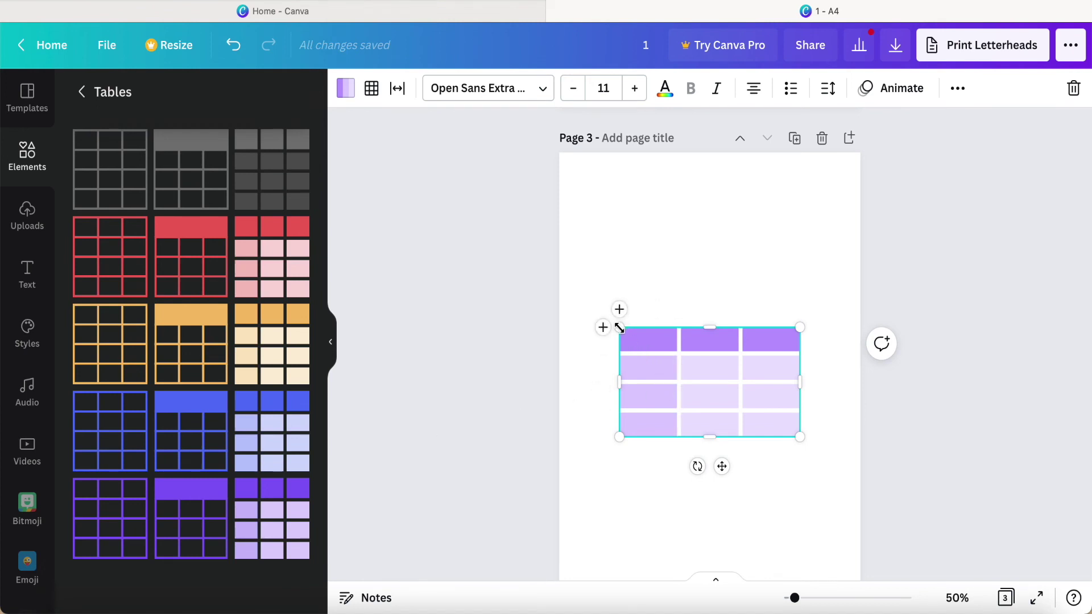
# Enlarge the purple table from two opposite corners until it fills most of page 3, with even side margins.
pyautogui.moveTo(618, 326); pyautogui.dragTo(590, 185)
pyautogui.moveTo(800, 436); pyautogui.dragTo(830, 531)
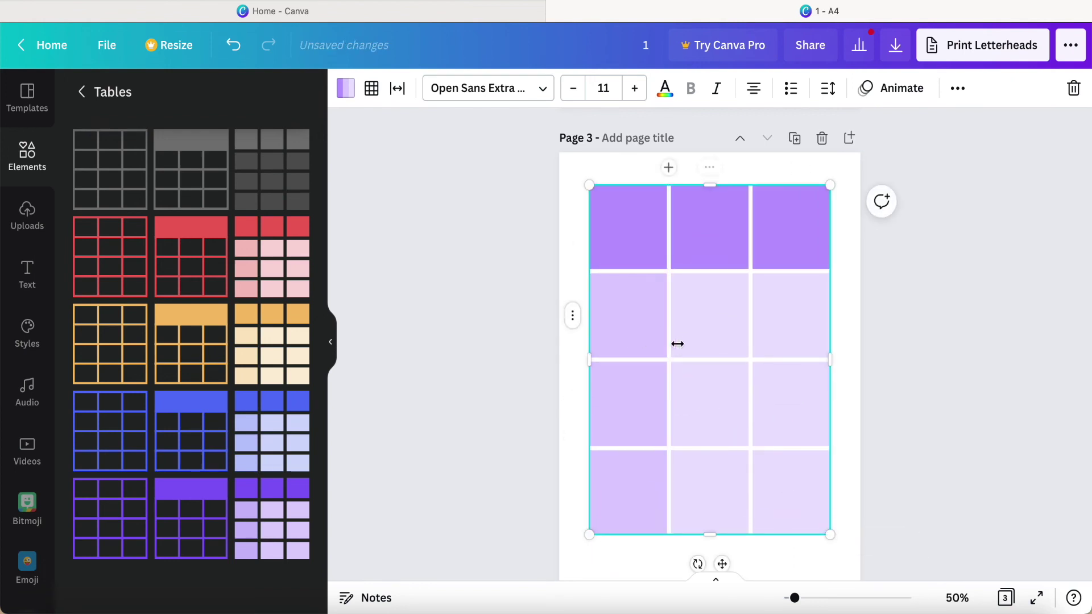
pyautogui.click(649, 322)
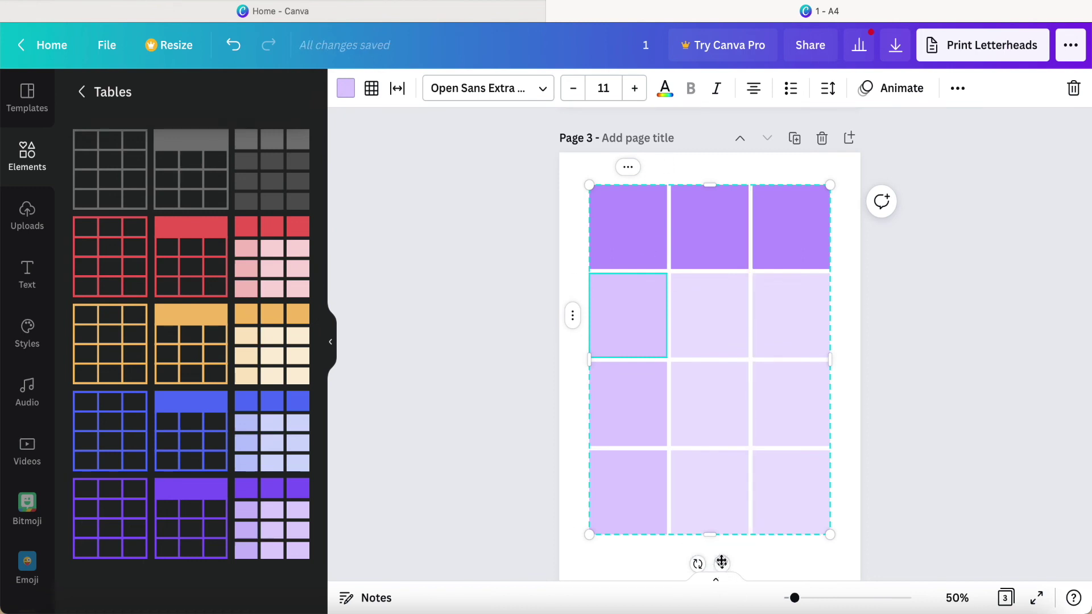
# Set the whole purple table's table spacing to 20 and raise its cell spacing to the maximum.
pyautogui.scroll(-2, 723, 563)
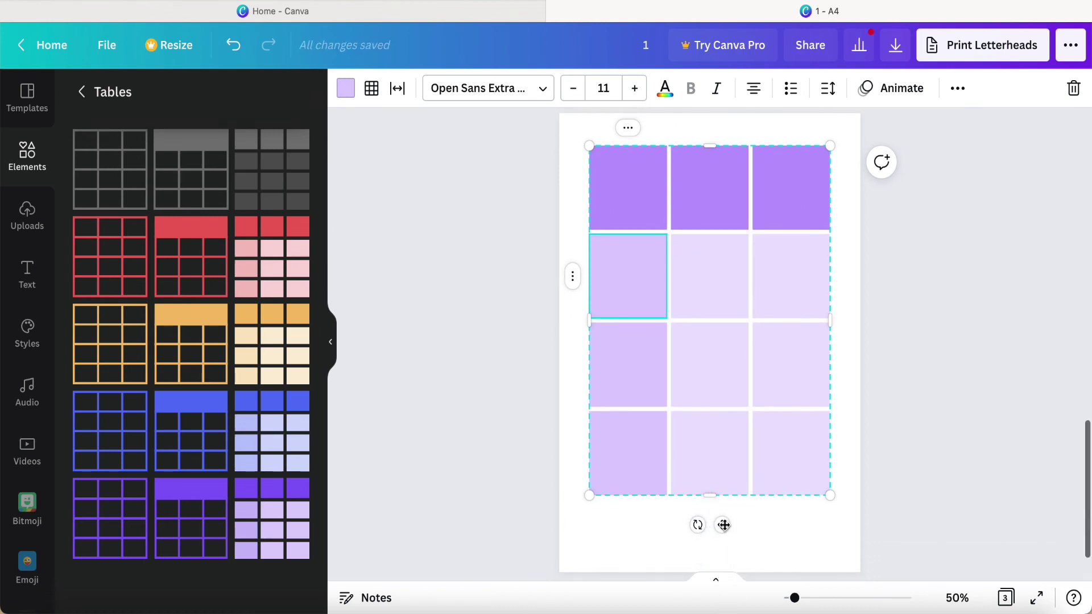
pyautogui.click(720, 526)
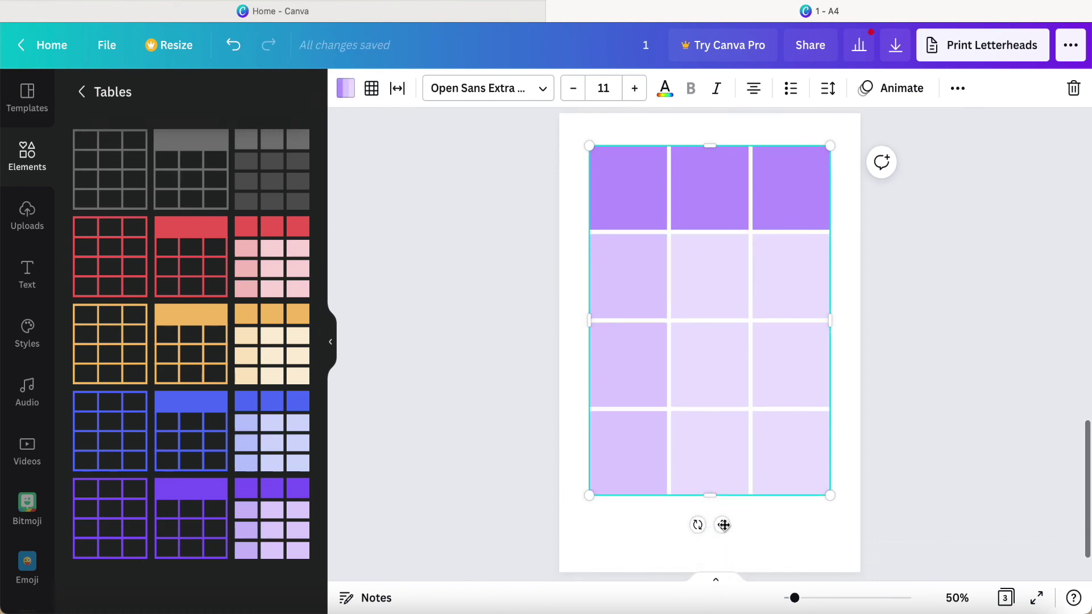
pyautogui.click(398, 90)
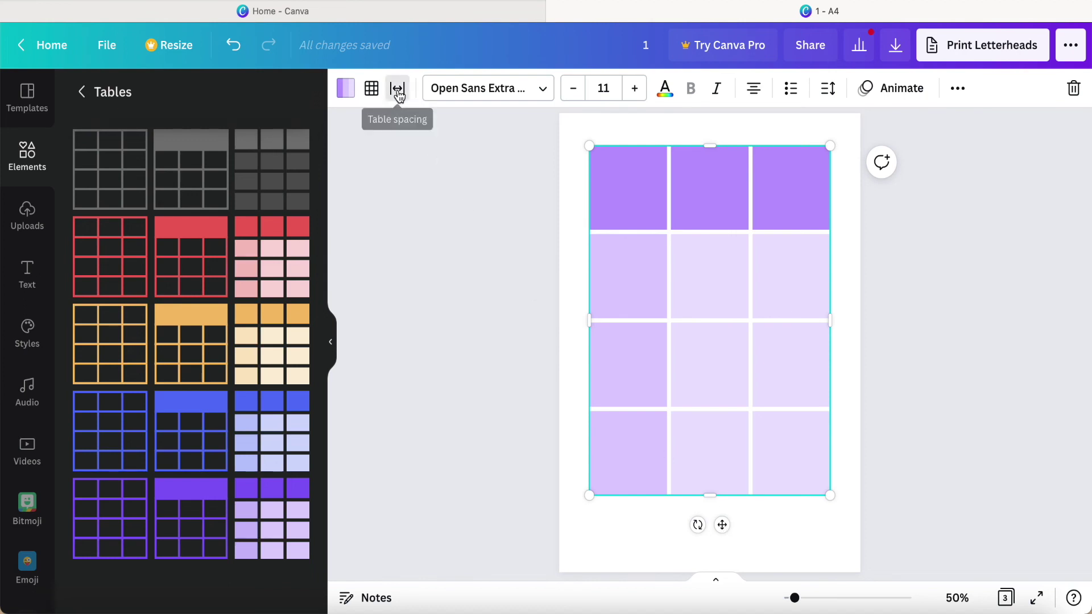
pyautogui.moveTo(545, 148); pyautogui.dragTo(595, 148)
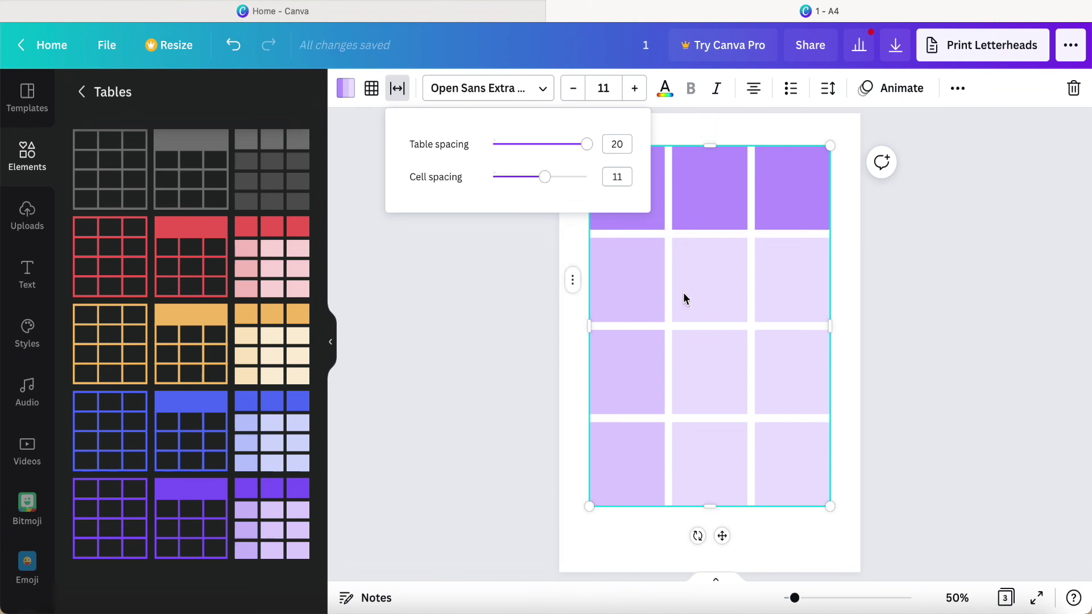
pyautogui.moveTo(544, 176); pyautogui.dragTo(585, 177)
pyautogui.click(517, 321)
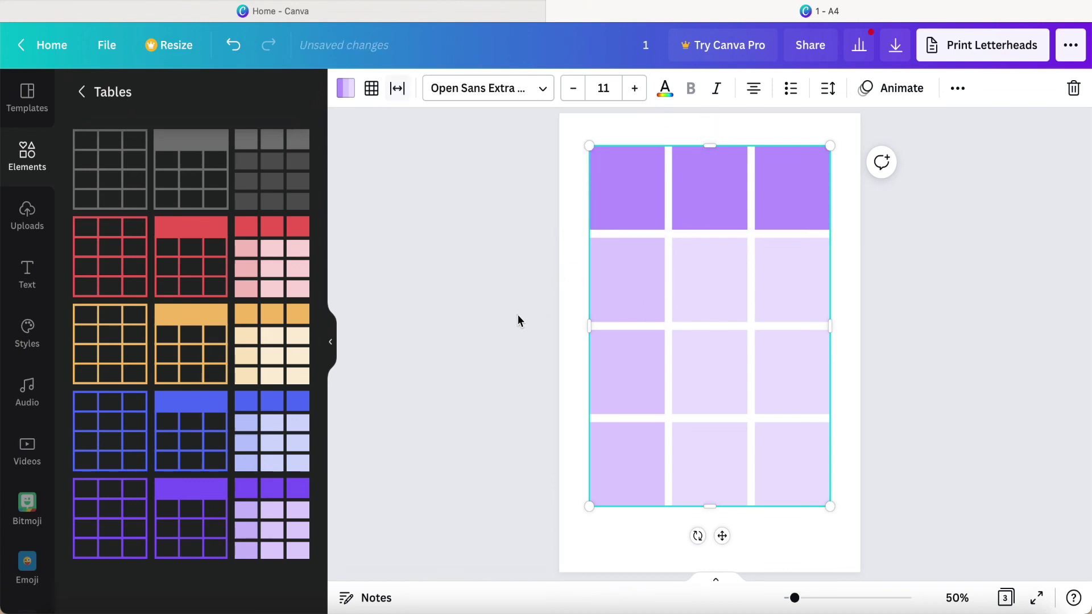